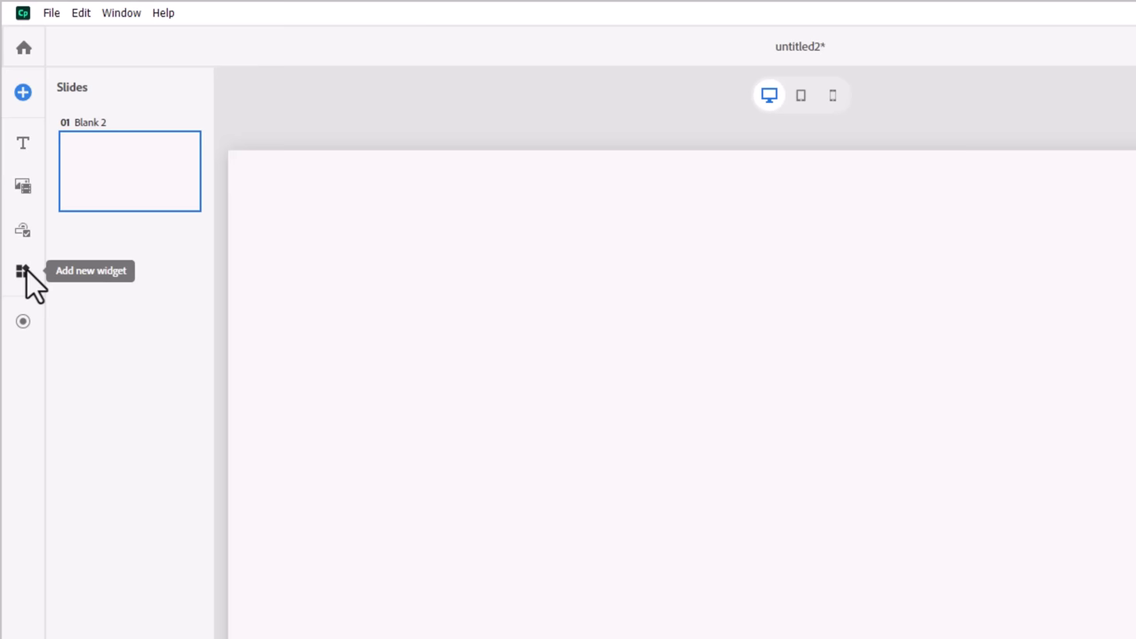
Step: Insert a Cards flip-card widget and set its heading to 'George Pólya - Four-step problem-solving method'
left_click(25, 271)
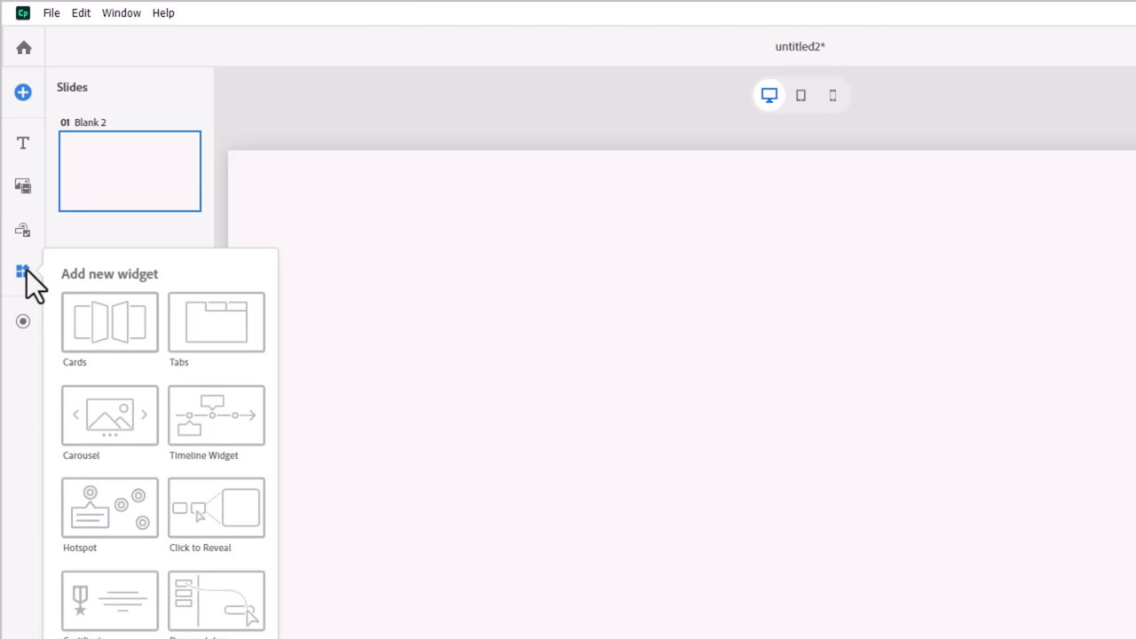
left_click(106, 328)
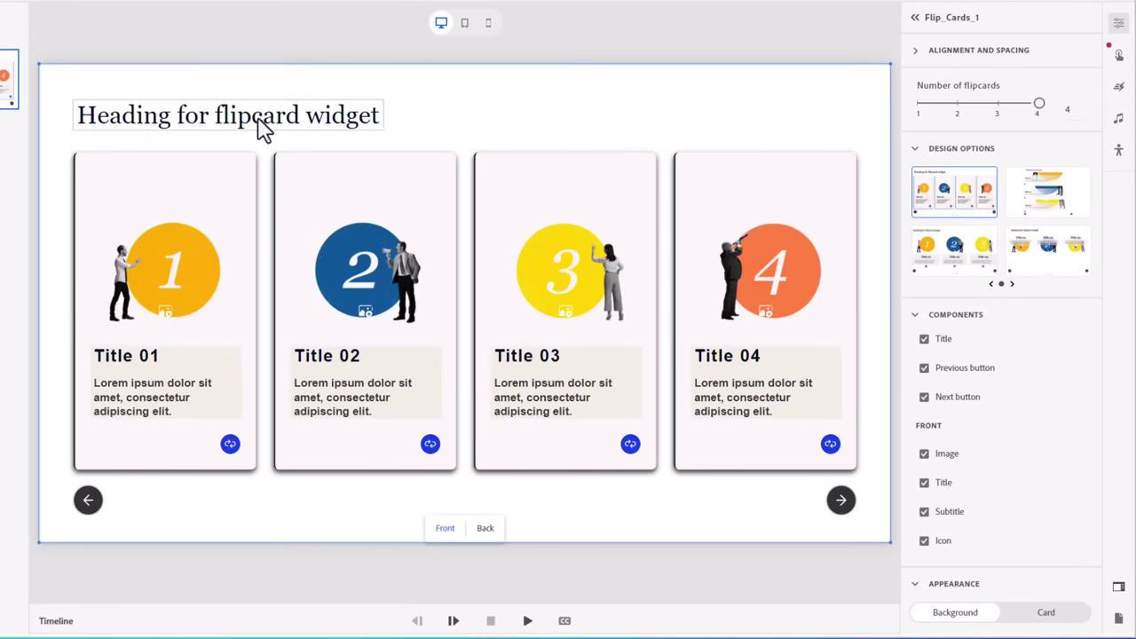
double_click(264, 128)
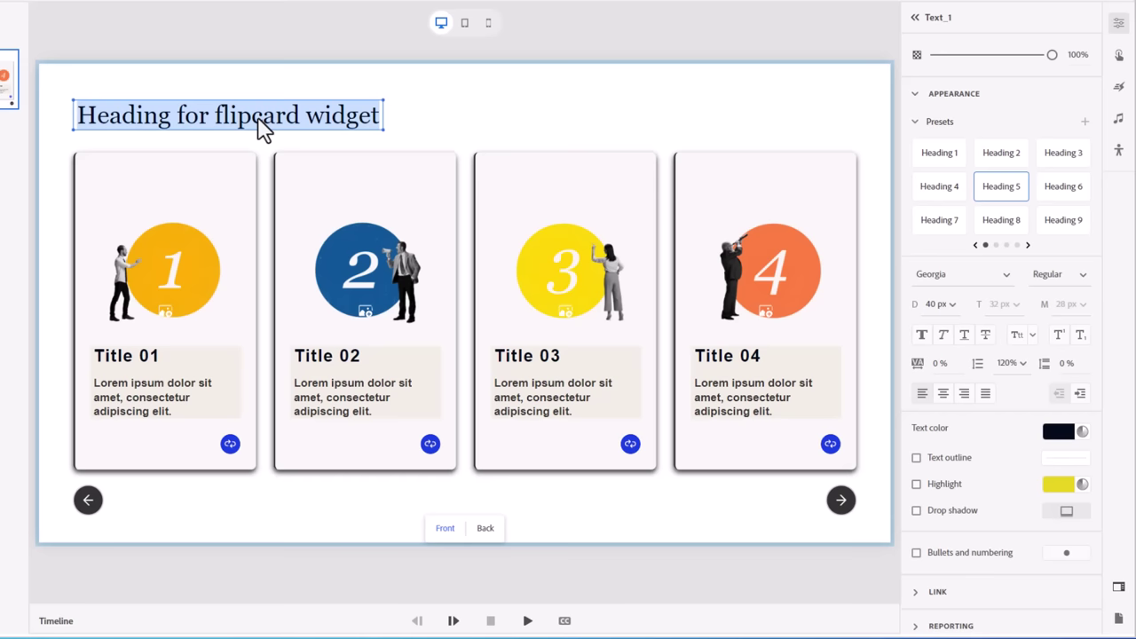
type("George Pólya - Four-step problem-solving method")
left_click(730, 119)
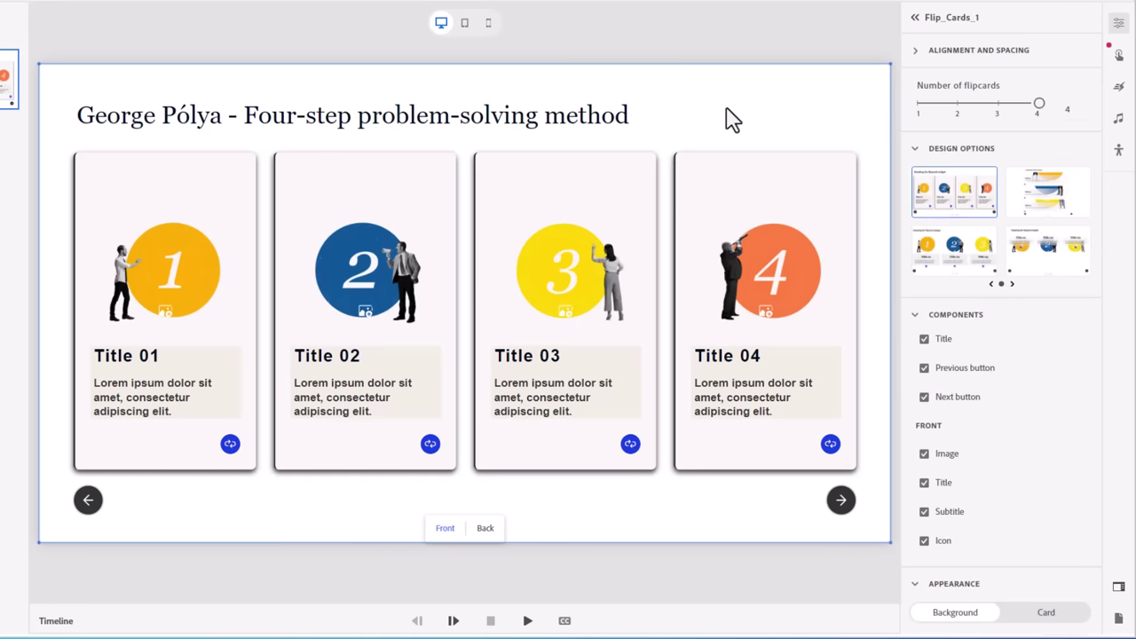
Step: Try an 80% content width under Alignment and Spacing, then restore it to 92%
left_click(916, 51)
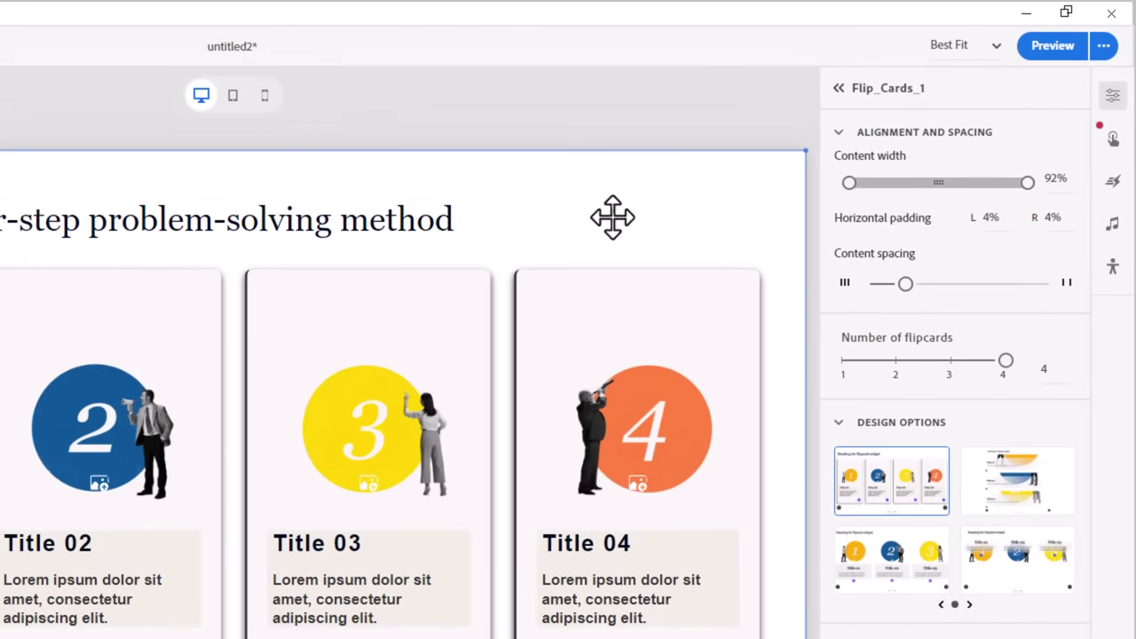
double_click(1055, 178)
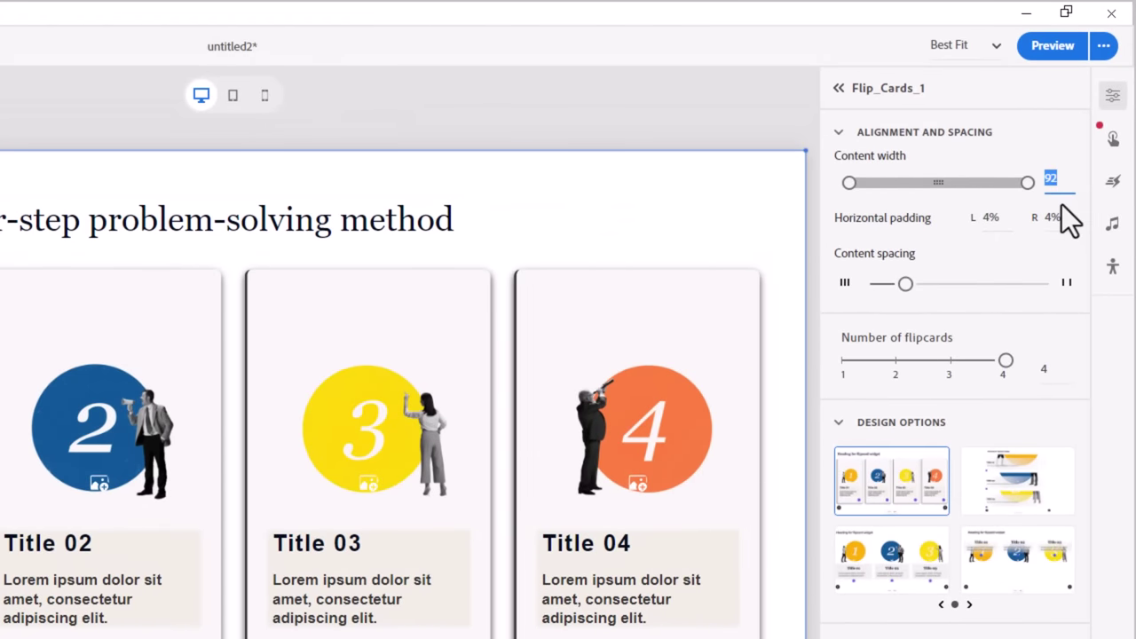
type("80")
key("Return")
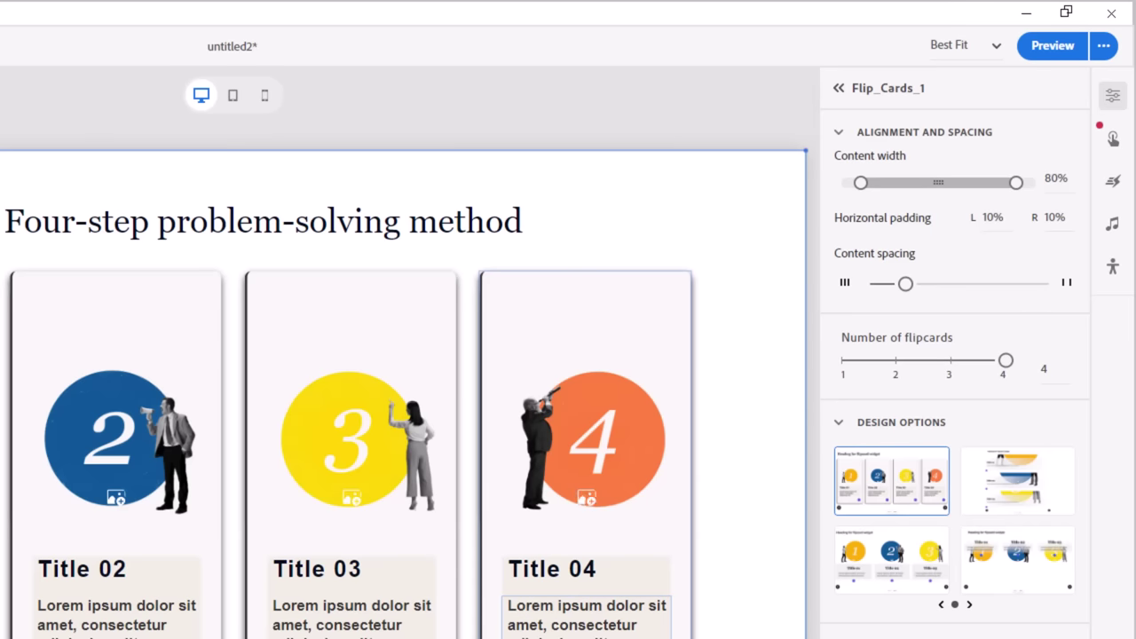
double_click(1052, 180)
type("92")
key("Return")
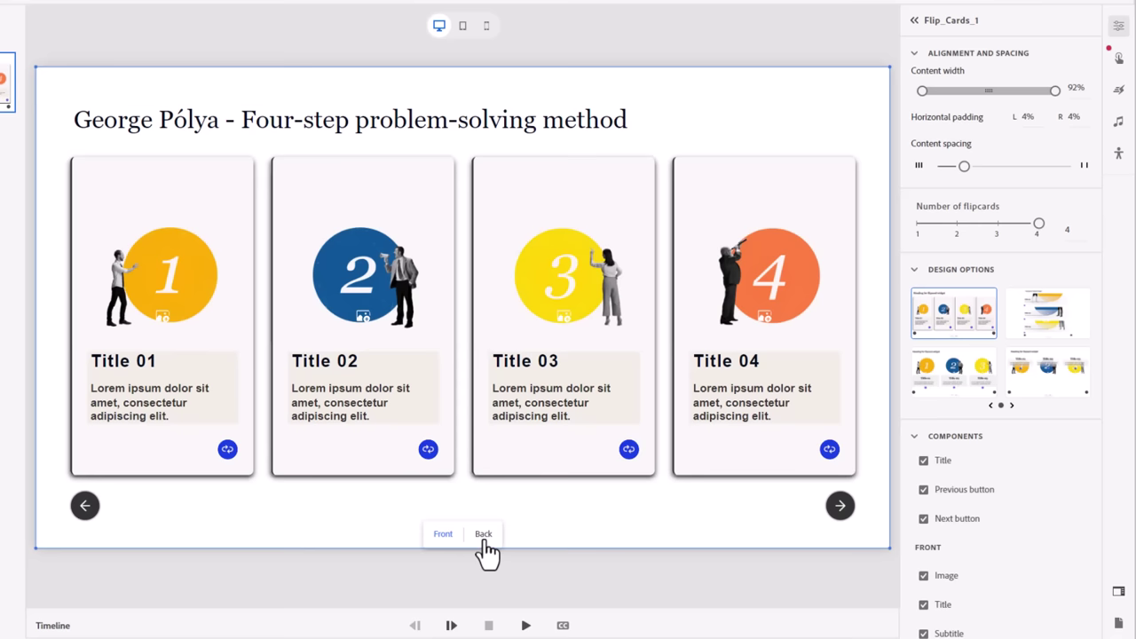
left_click(484, 536)
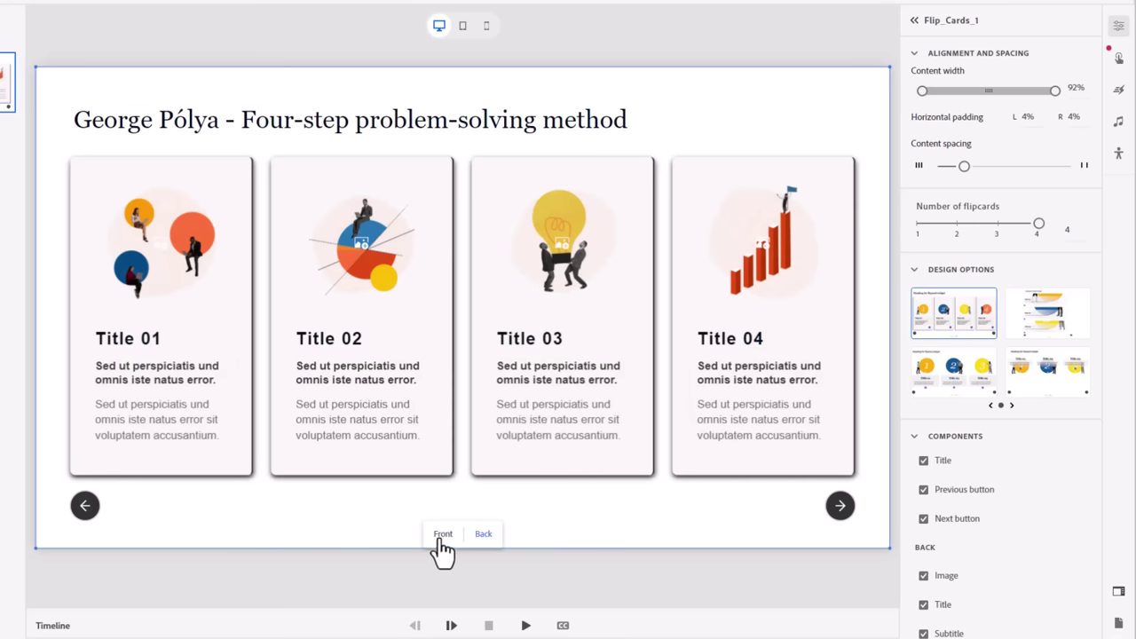
left_click(441, 536)
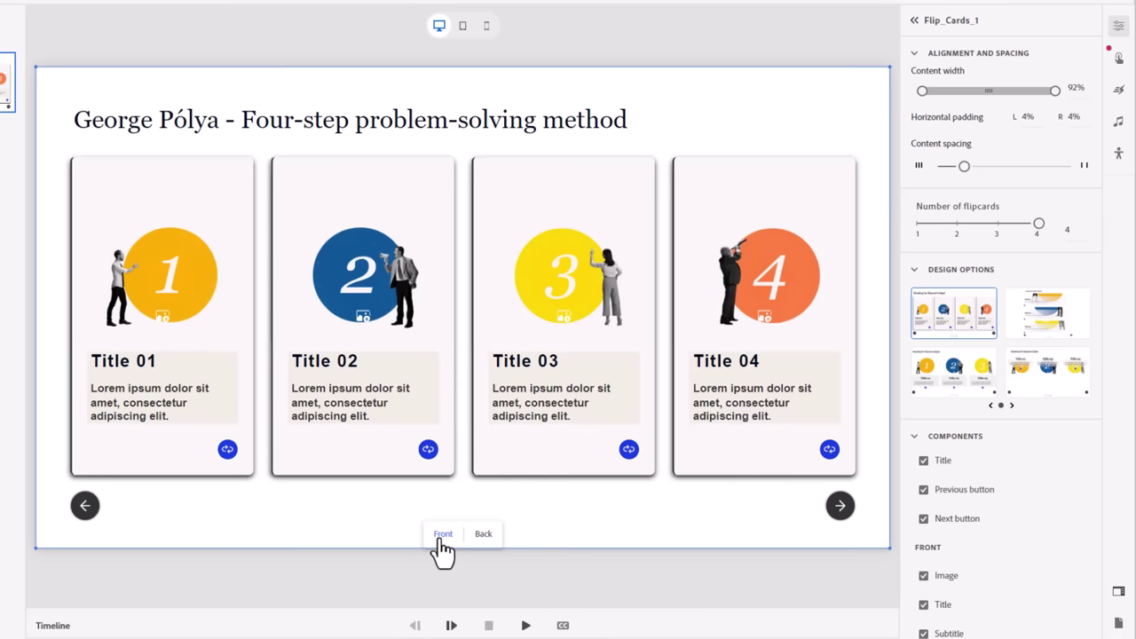
left_click(483, 536)
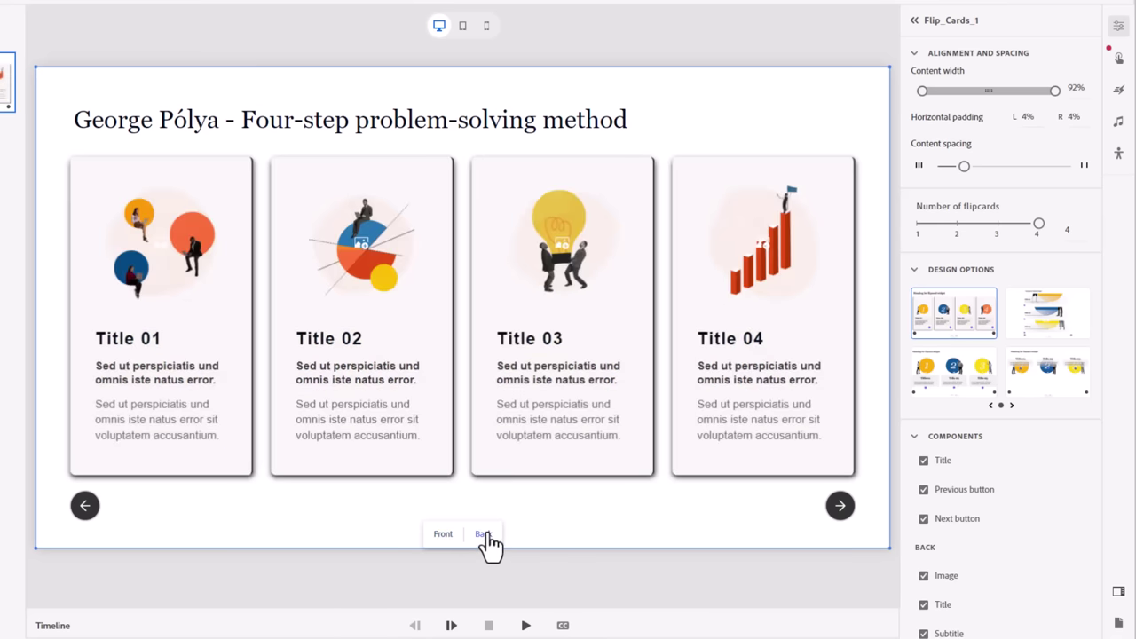
left_click(441, 535)
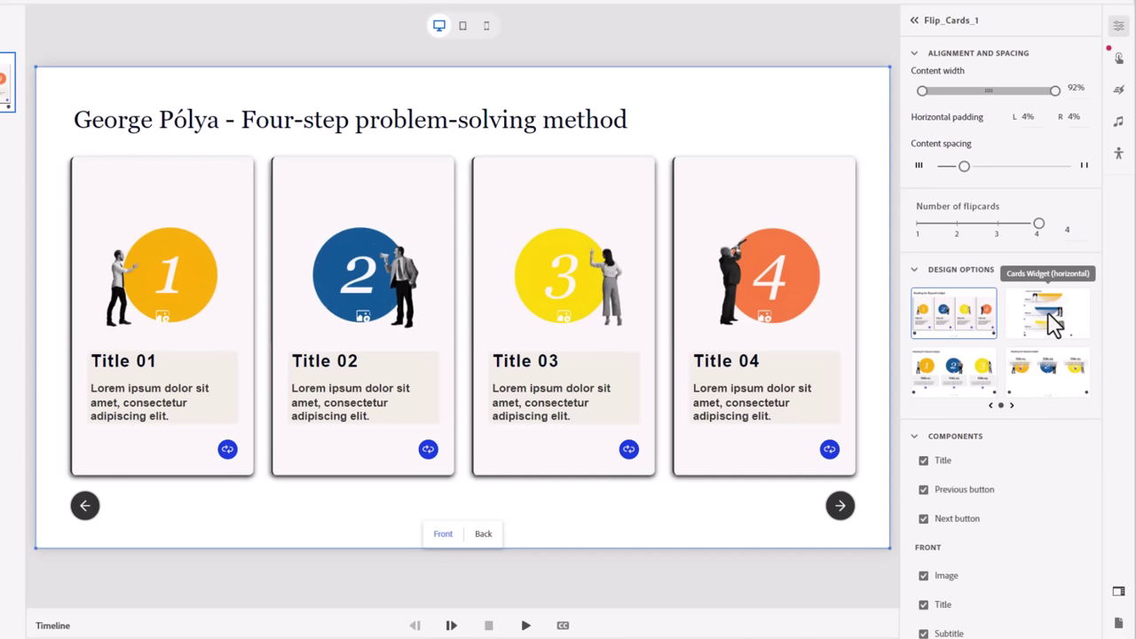
left_click(962, 382)
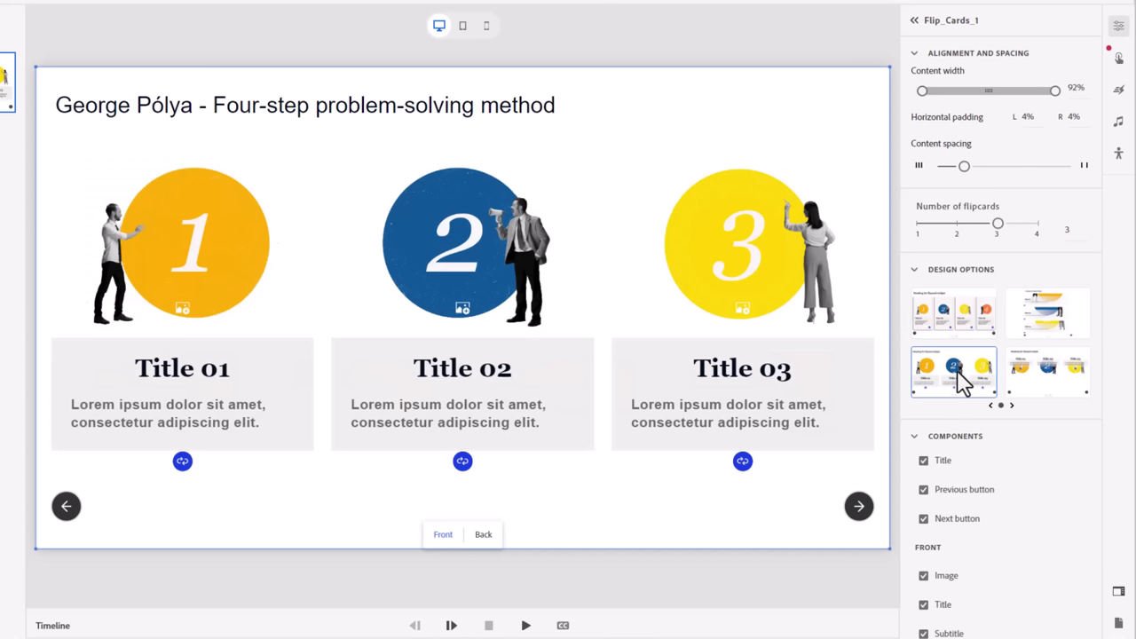
left_click(958, 327)
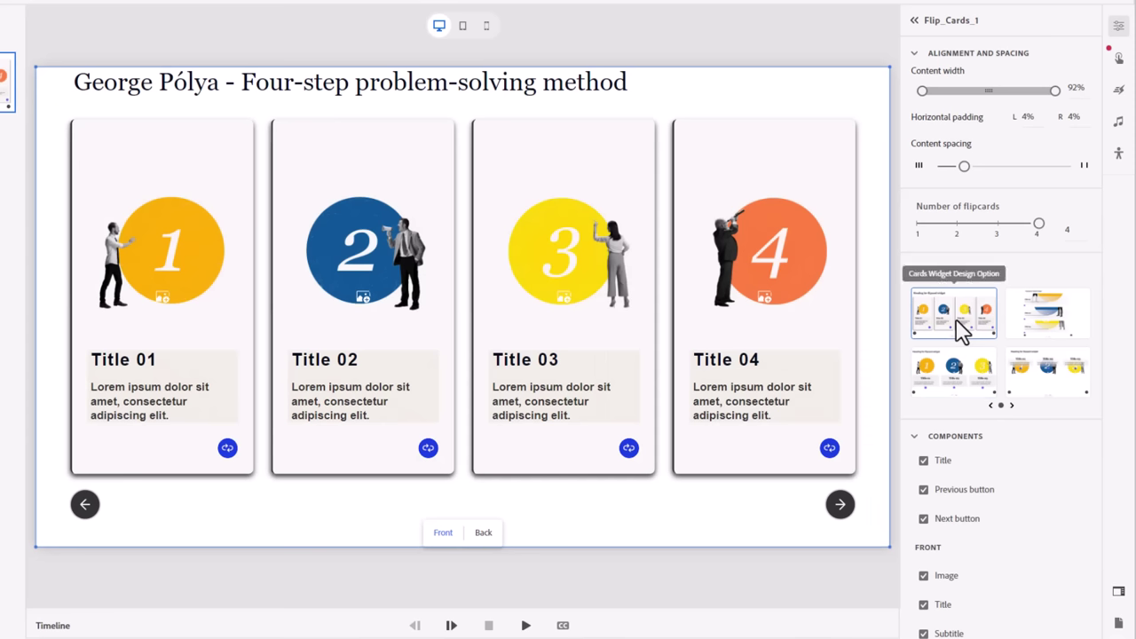
Step: Uncheck the front Subtitle and center each card's flip icon beneath its title
scroll(1025, 331, "down", 3)
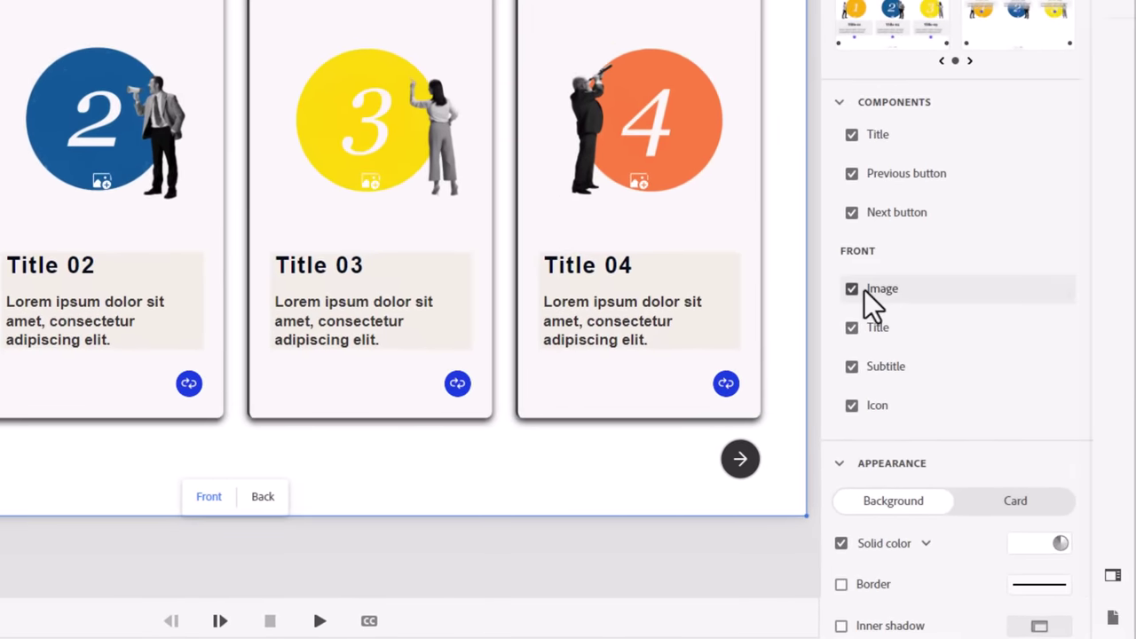
left_click(852, 366)
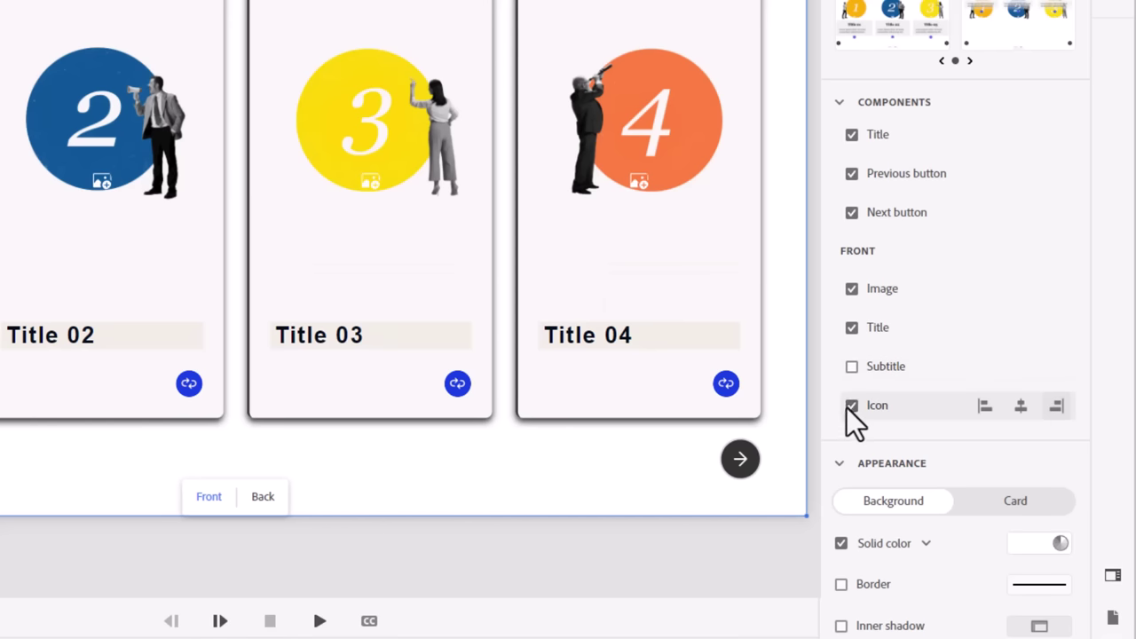
left_click(852, 405)
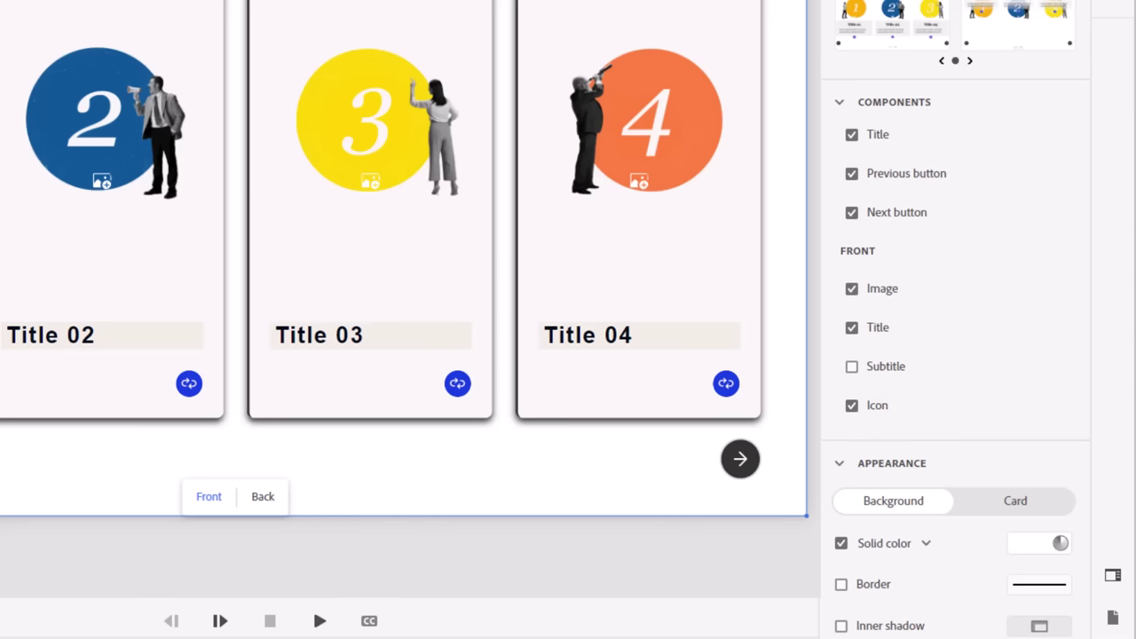
mouse_move(1018, 406)
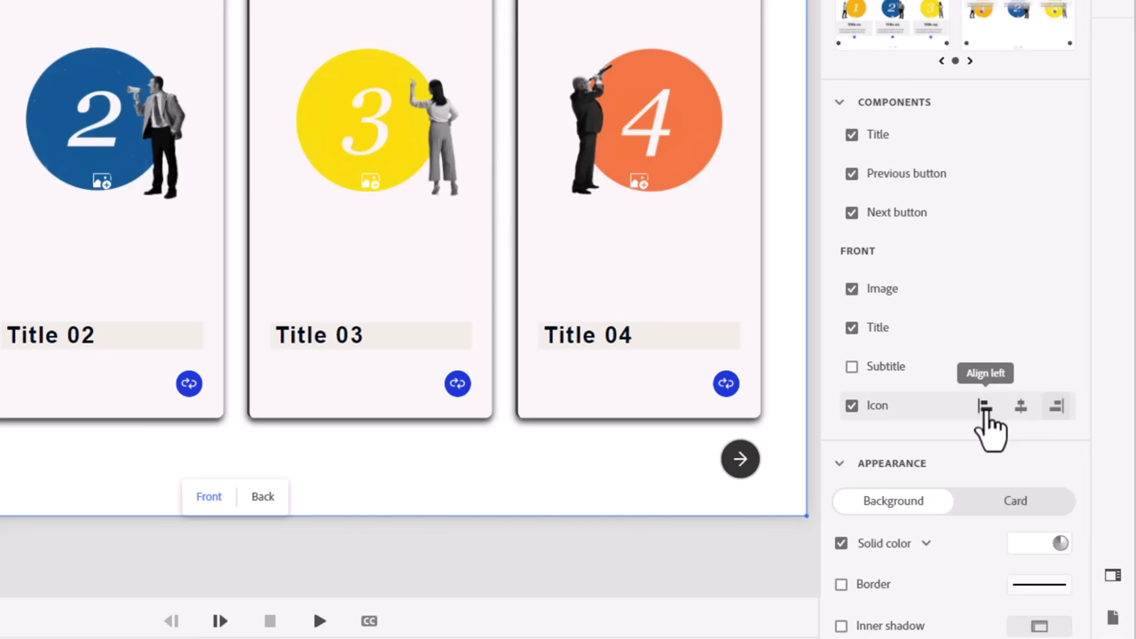
left_click(985, 407)
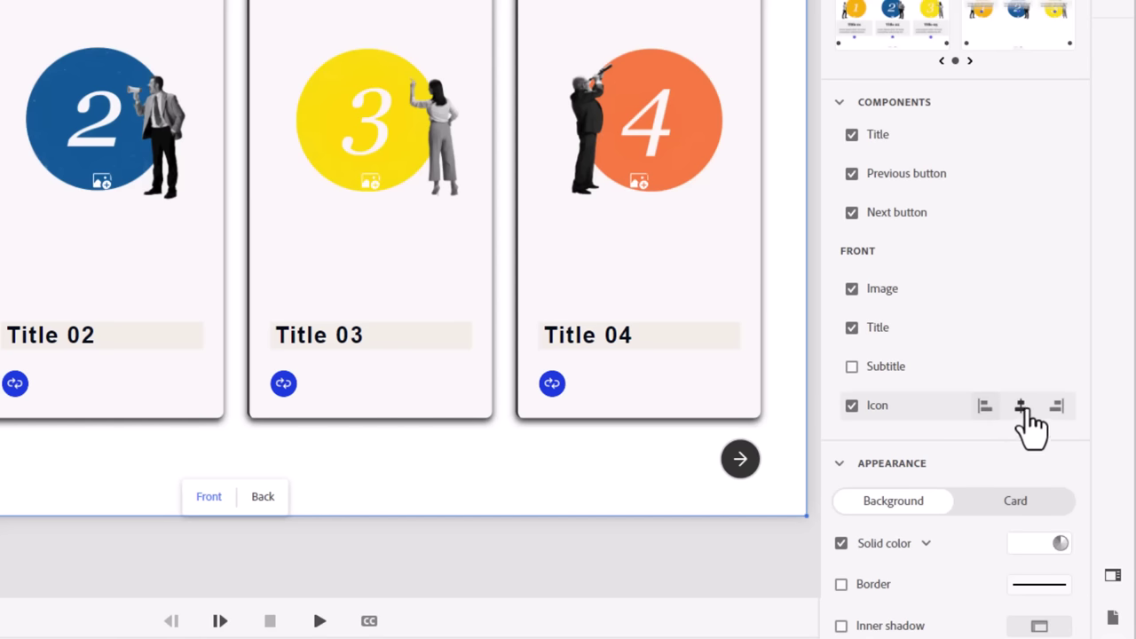
left_click(1021, 407)
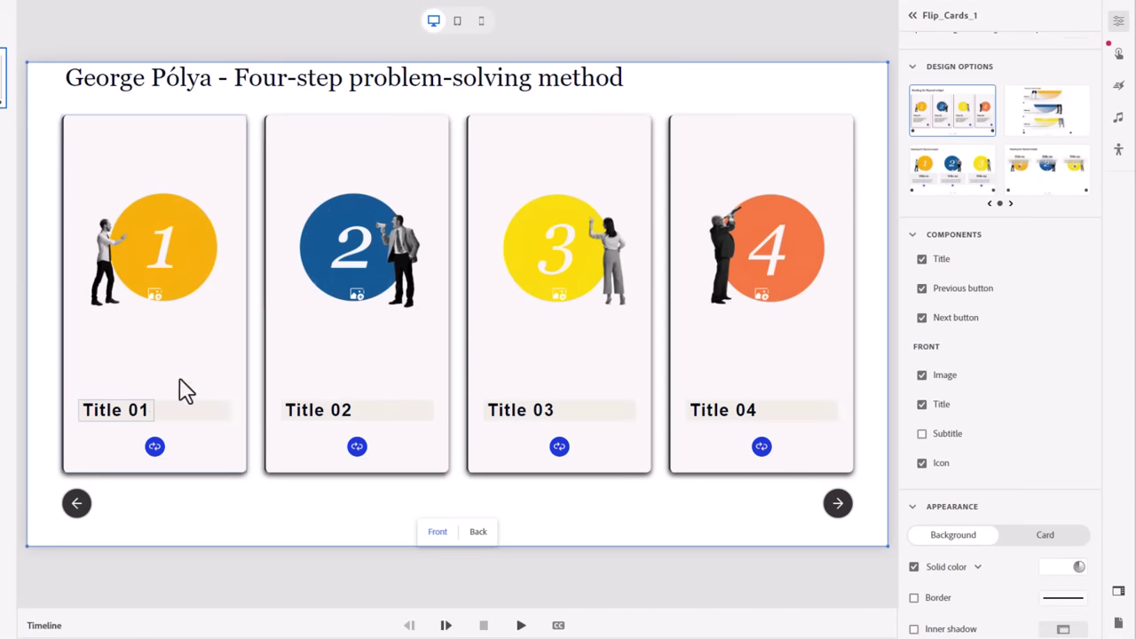
Step: Replace card 1's image with a photo from Downloads, cropped to the man with the laptop
left_click(155, 295)
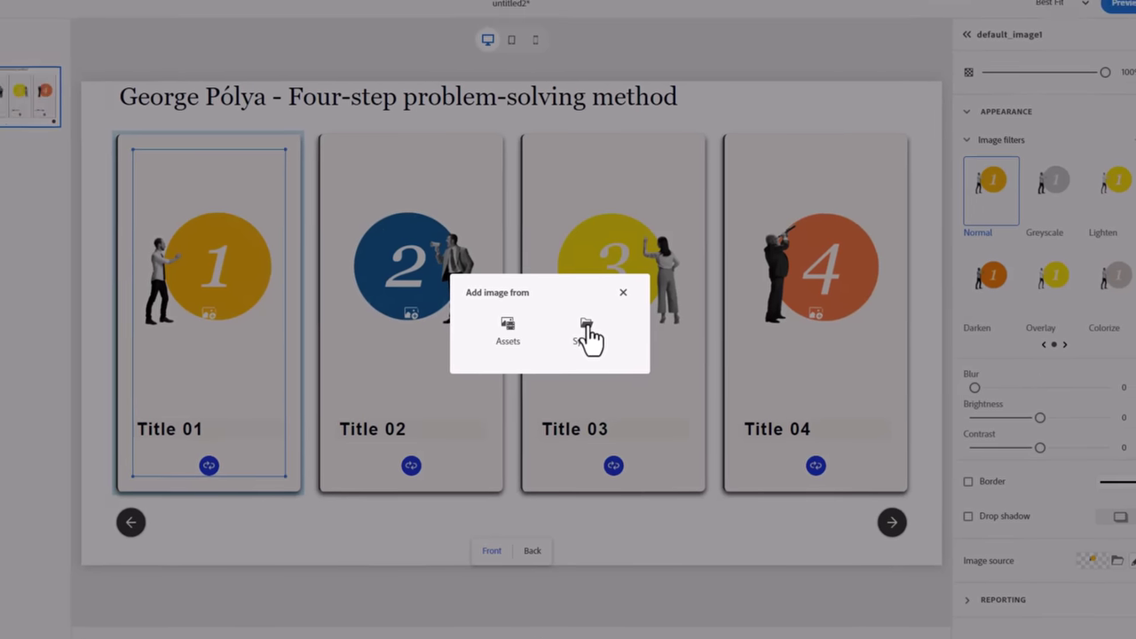
left_click(534, 319)
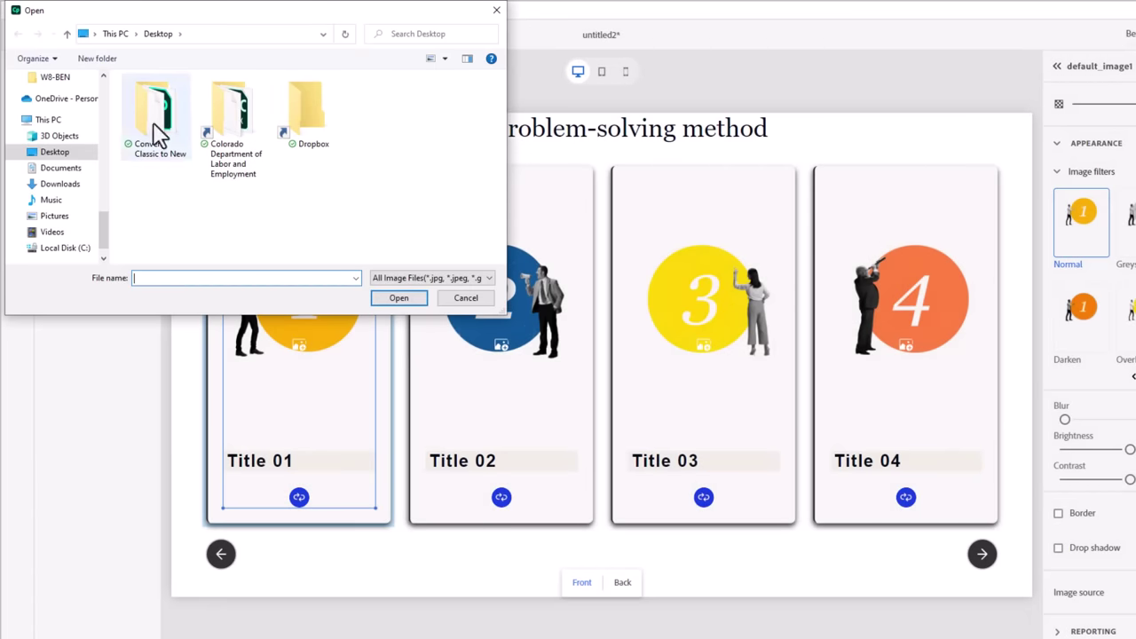
left_click(56, 184)
left_click(256, 257)
left_click(399, 298)
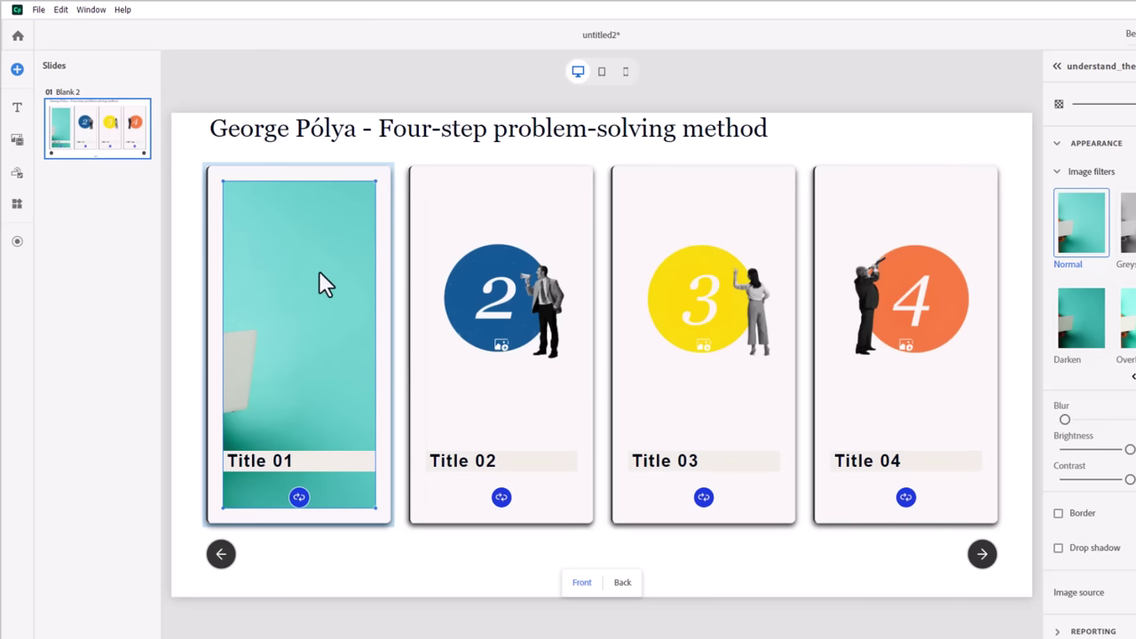
double_click(303, 316)
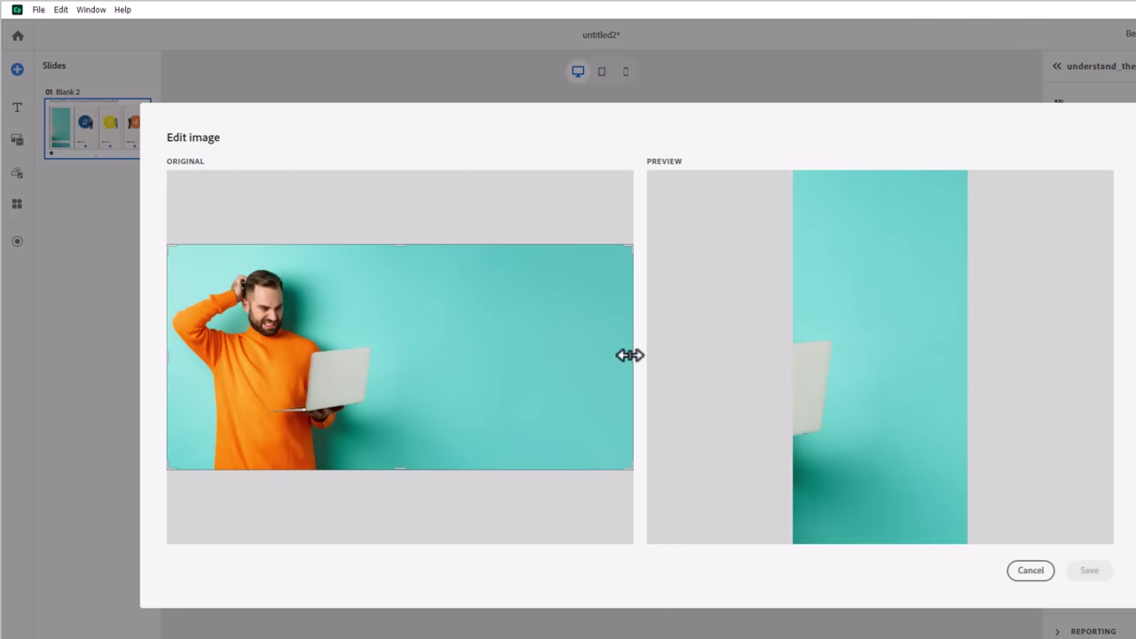
left_click_drag(629, 355, 353, 353)
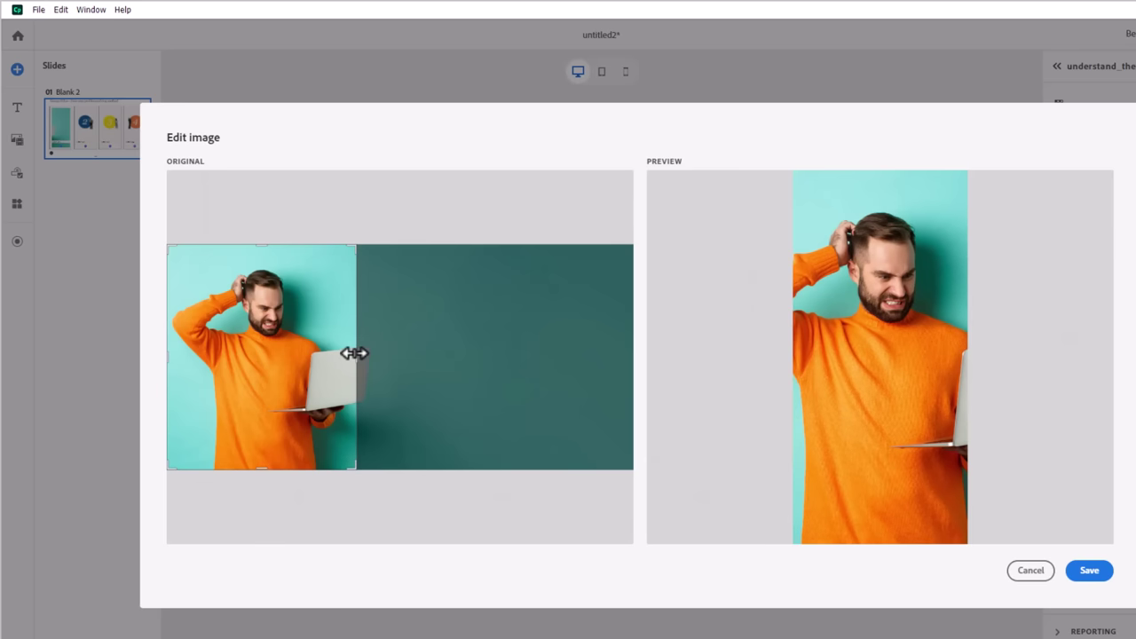
left_click(1094, 572)
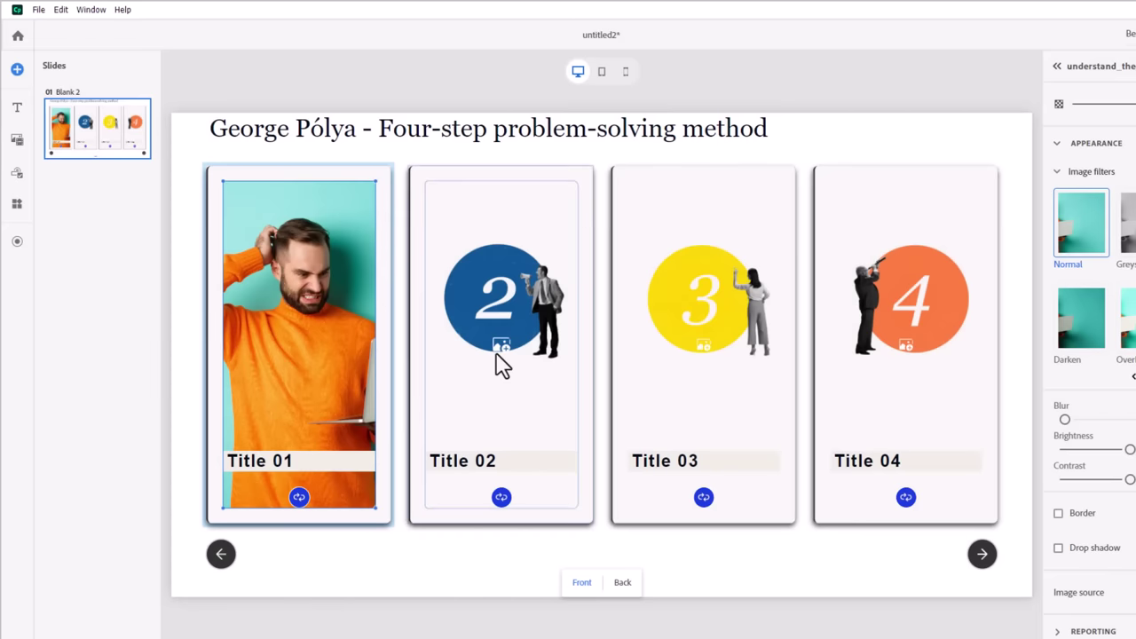
Step: Retitle card 1 'Understanding the problem'
left_click(266, 462)
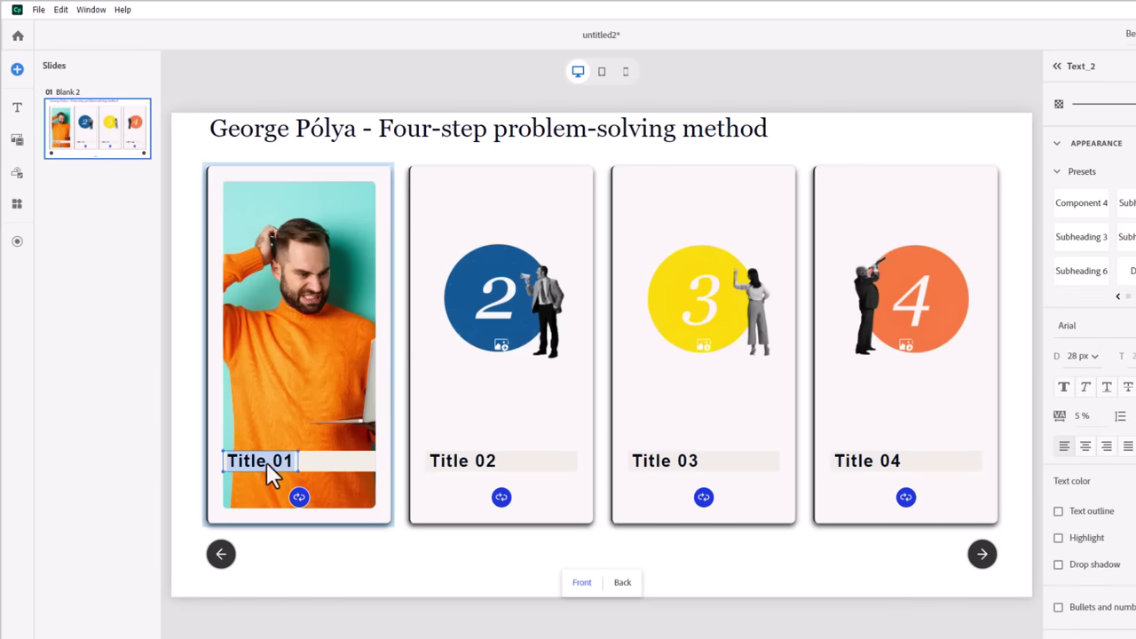
type("Understanding the problem")
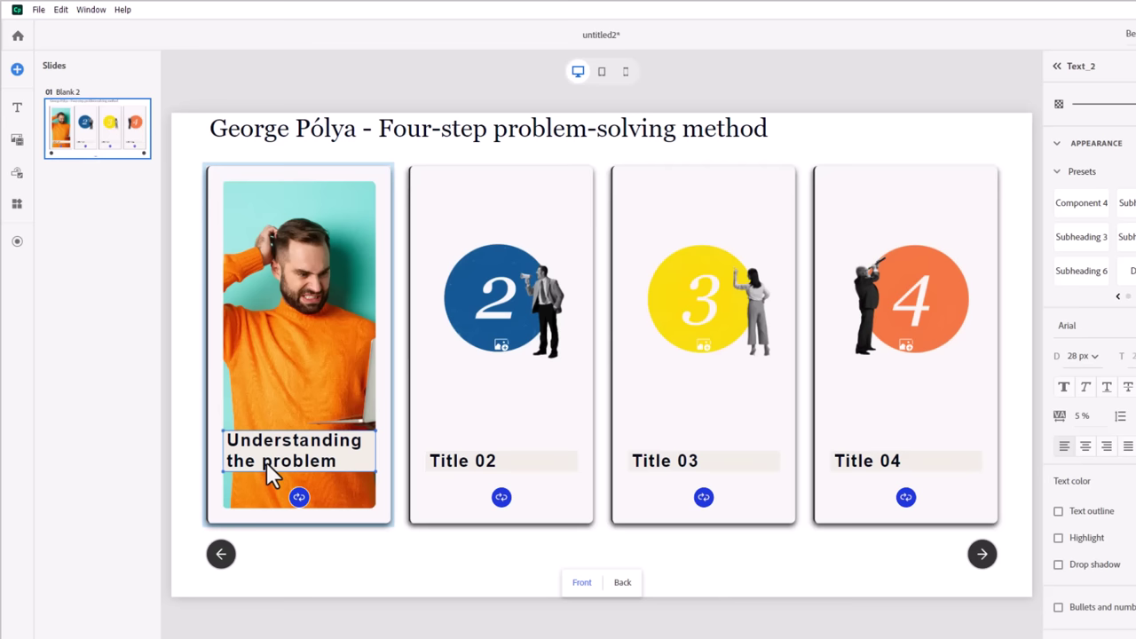
left_click(515, 393)
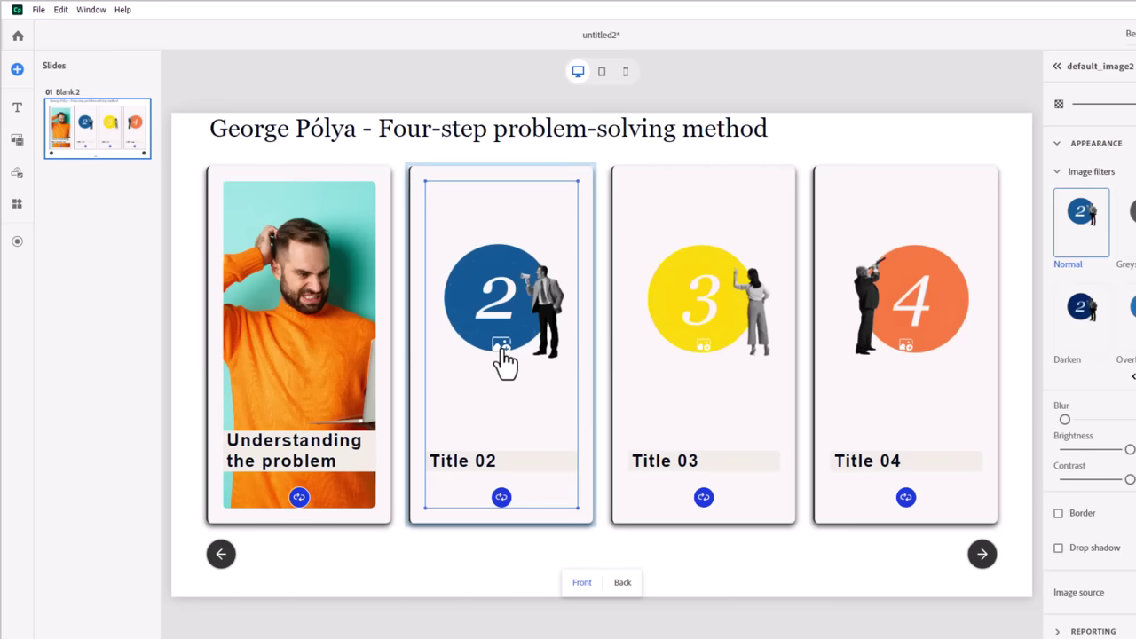
Step: Load devising plan.jpeg into card 2, crop it around the man, and title it 'Devising a plan'
left_click(502, 348)
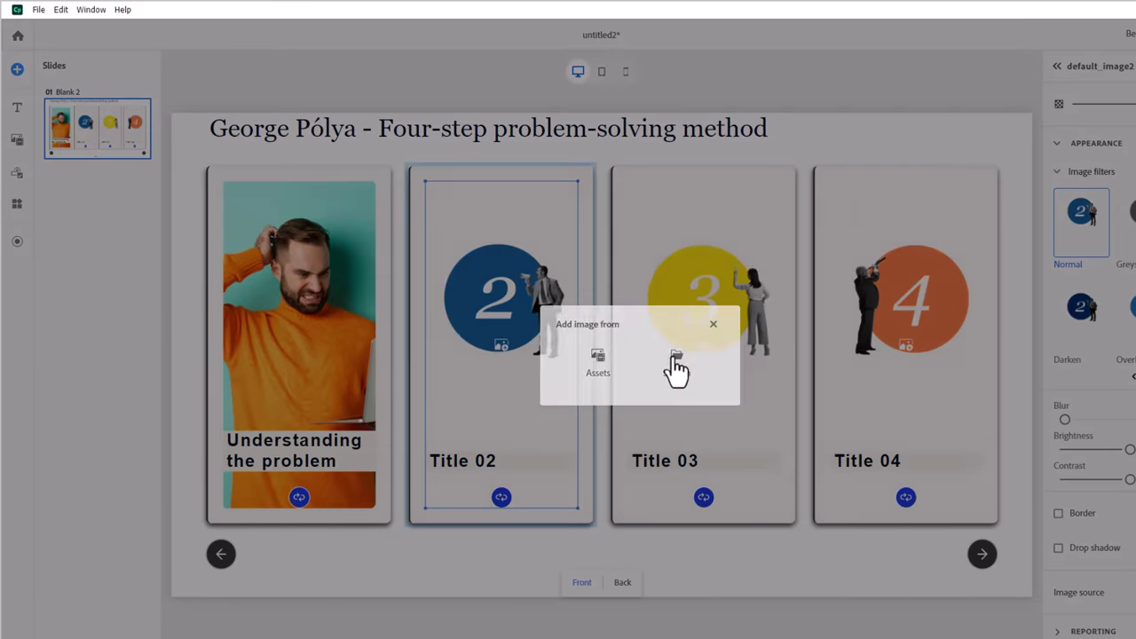
left_click(676, 364)
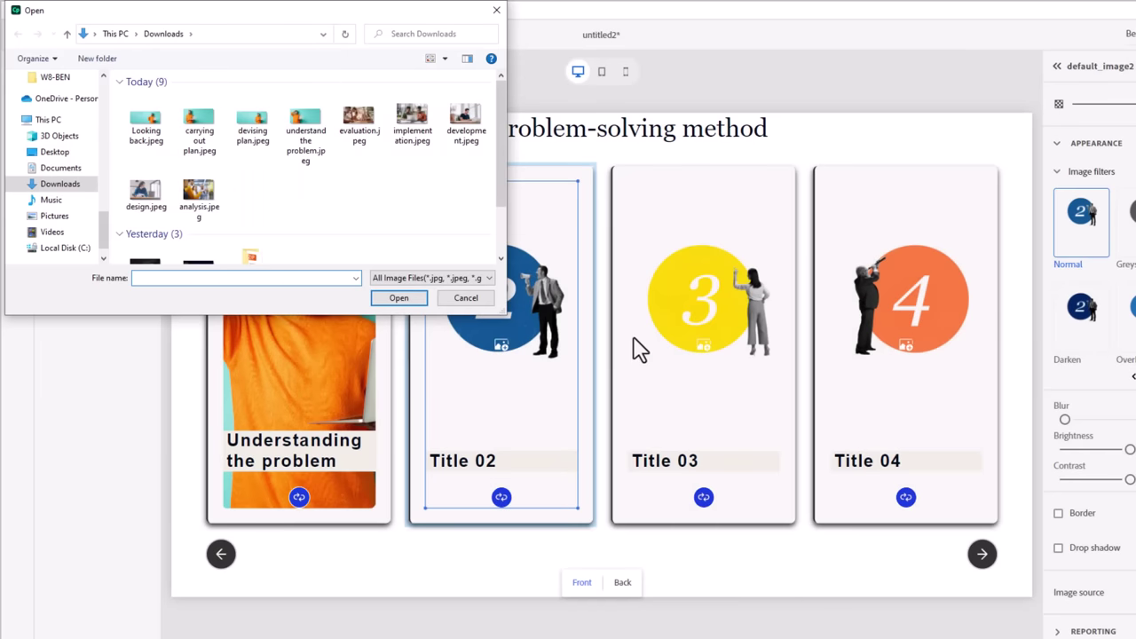
left_click(252, 129)
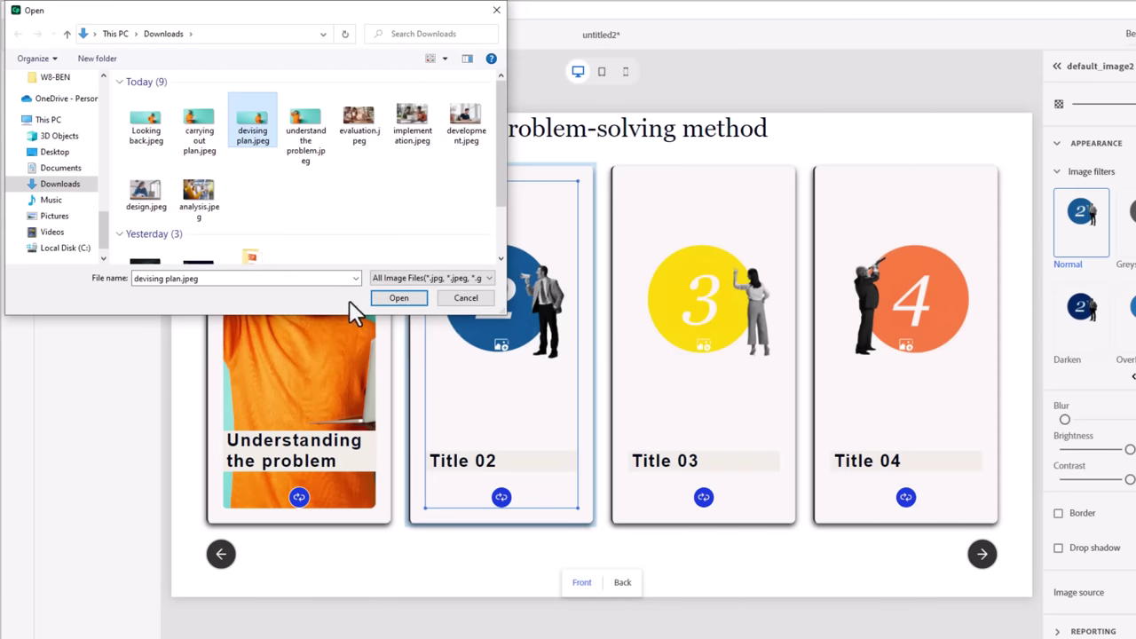
left_click(398, 298)
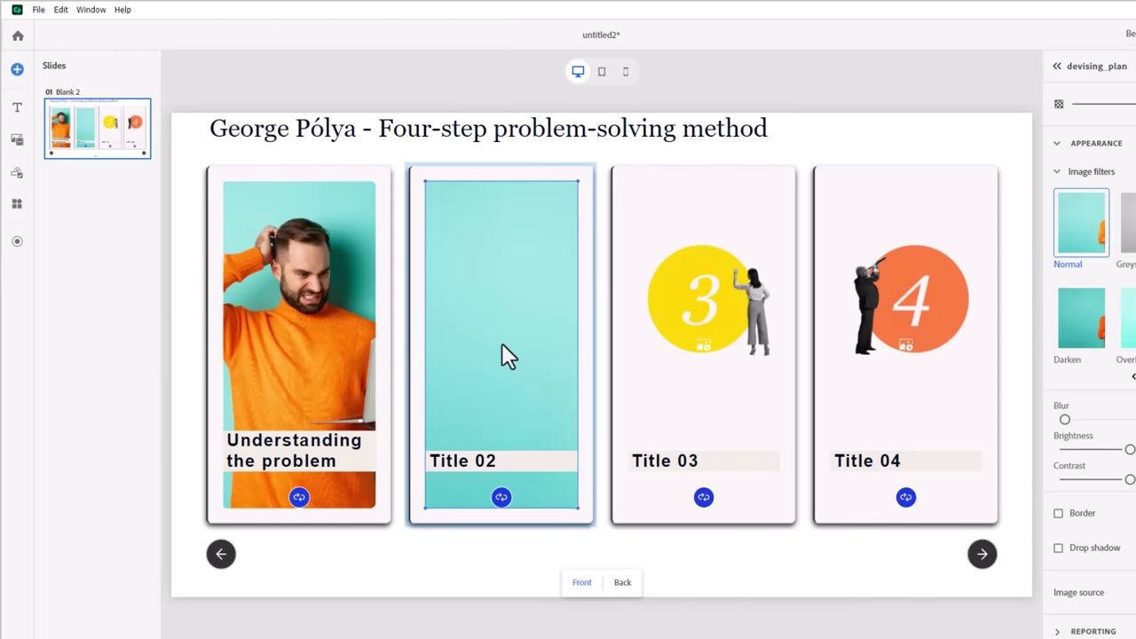
double_click(501, 342)
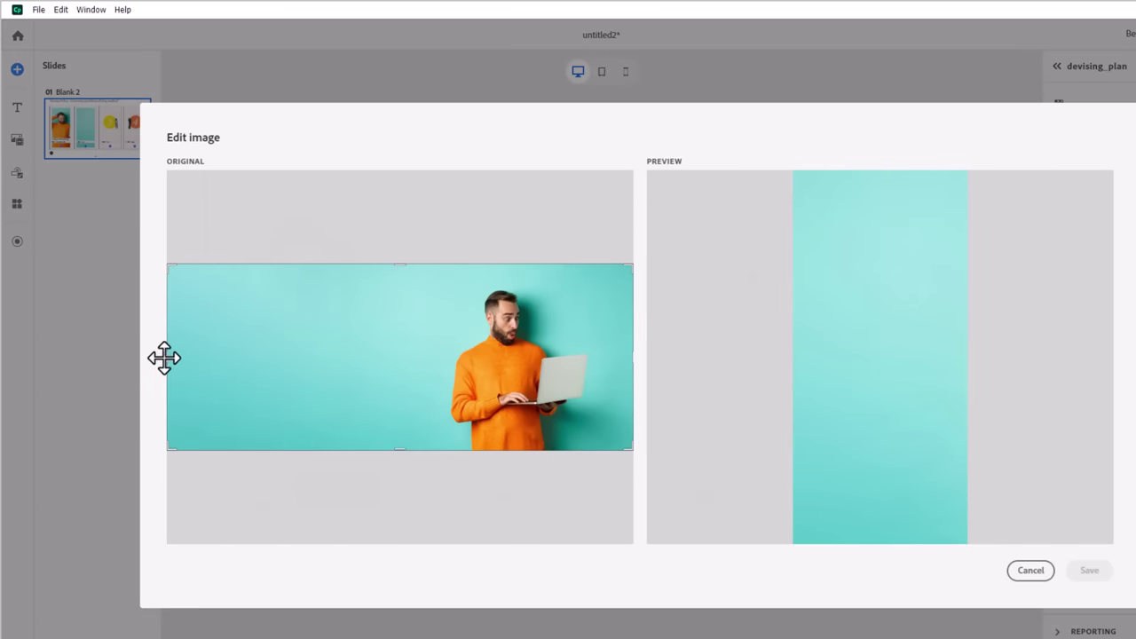
left_click_drag(165, 357, 451, 358)
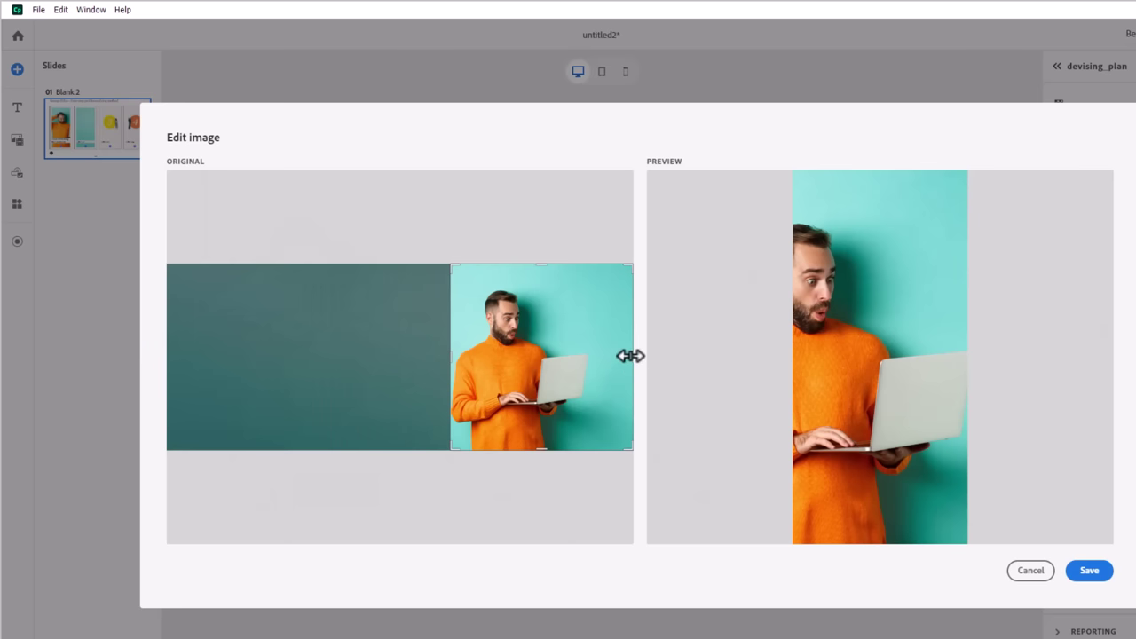
left_click_drag(631, 357, 582, 358)
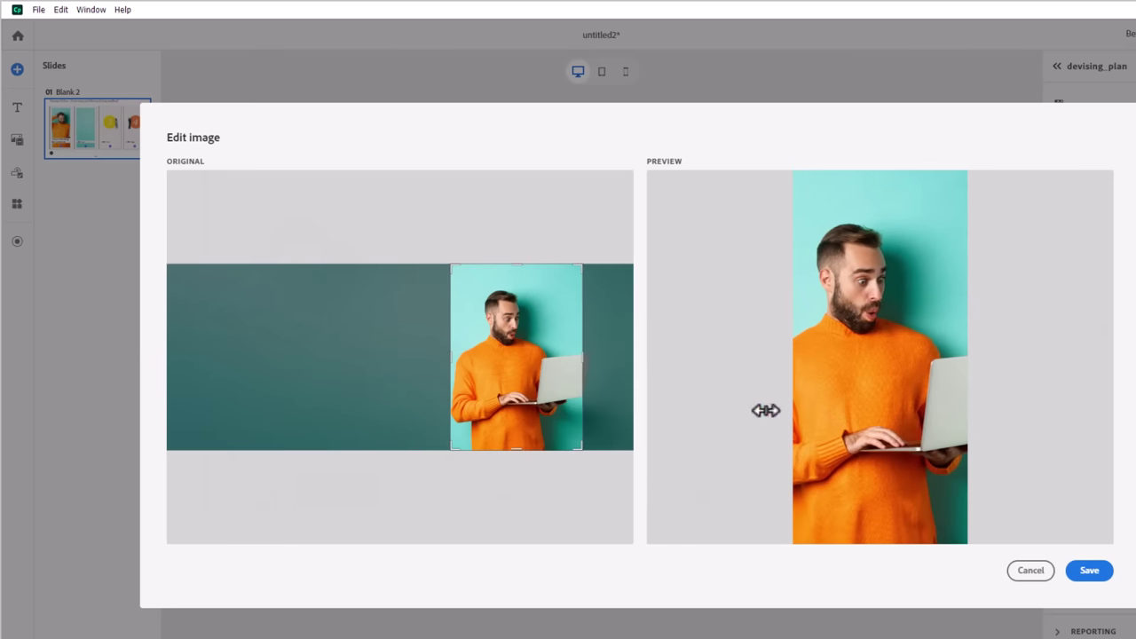
left_click(1096, 574)
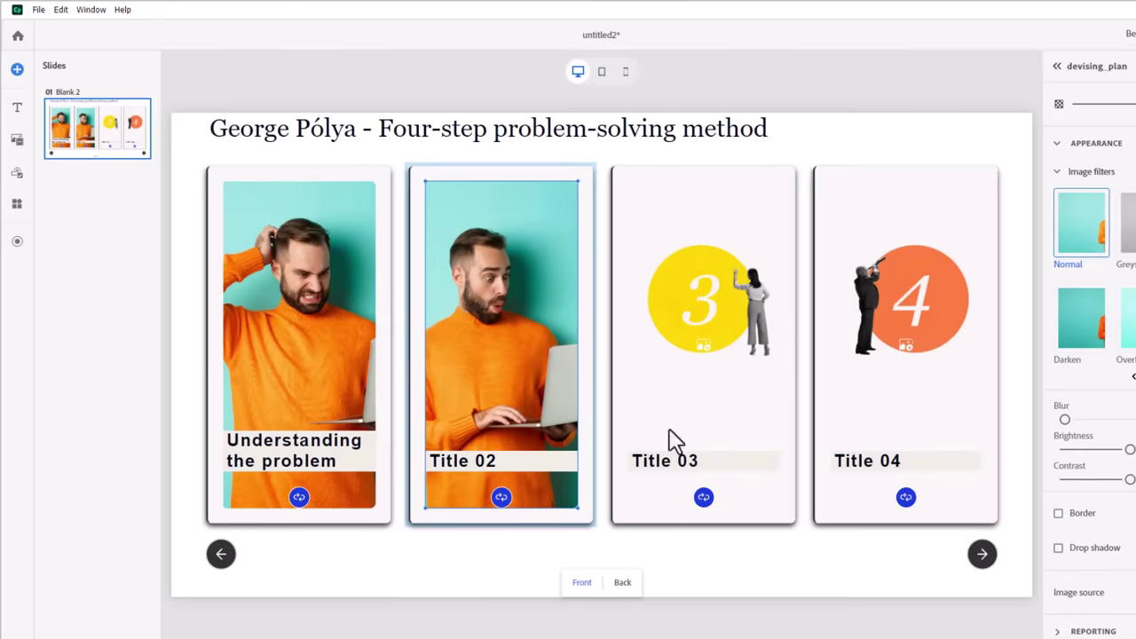
left_click(475, 461)
type("Devising a plan")
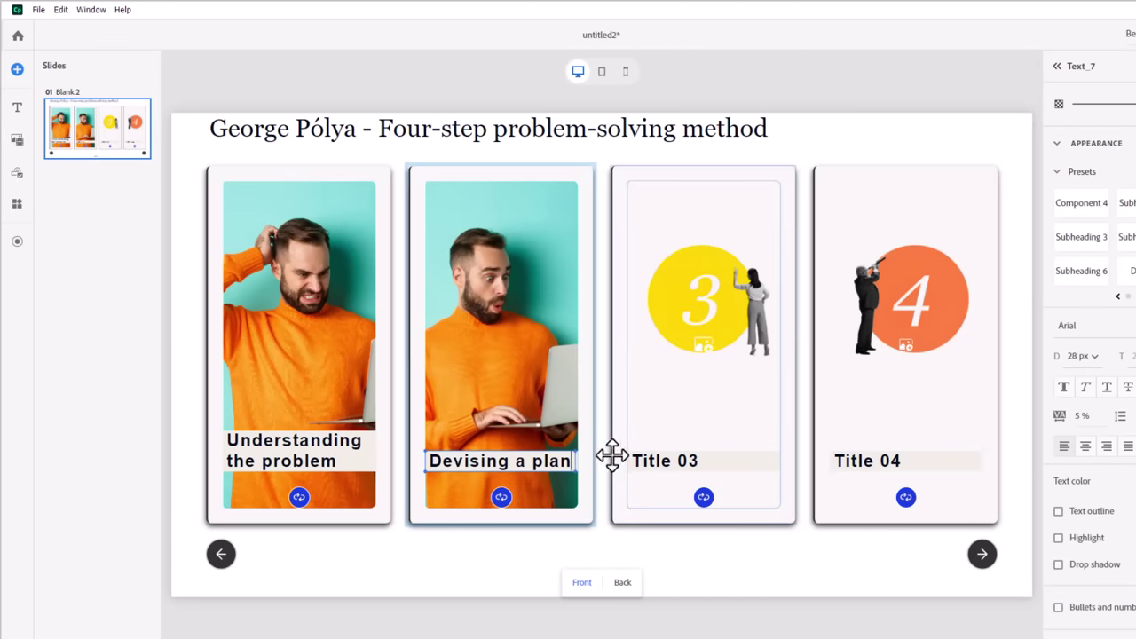
Step: Load carrying out plan.jpeg into card 3 and crop it tightly around the man
left_click(710, 355)
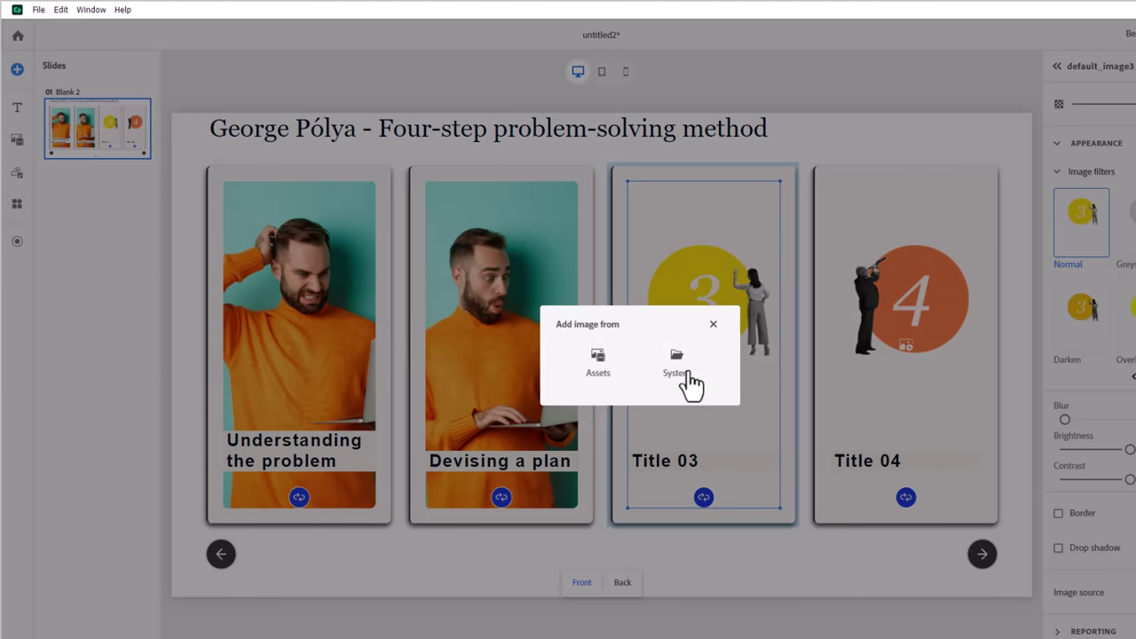
left_click(678, 377)
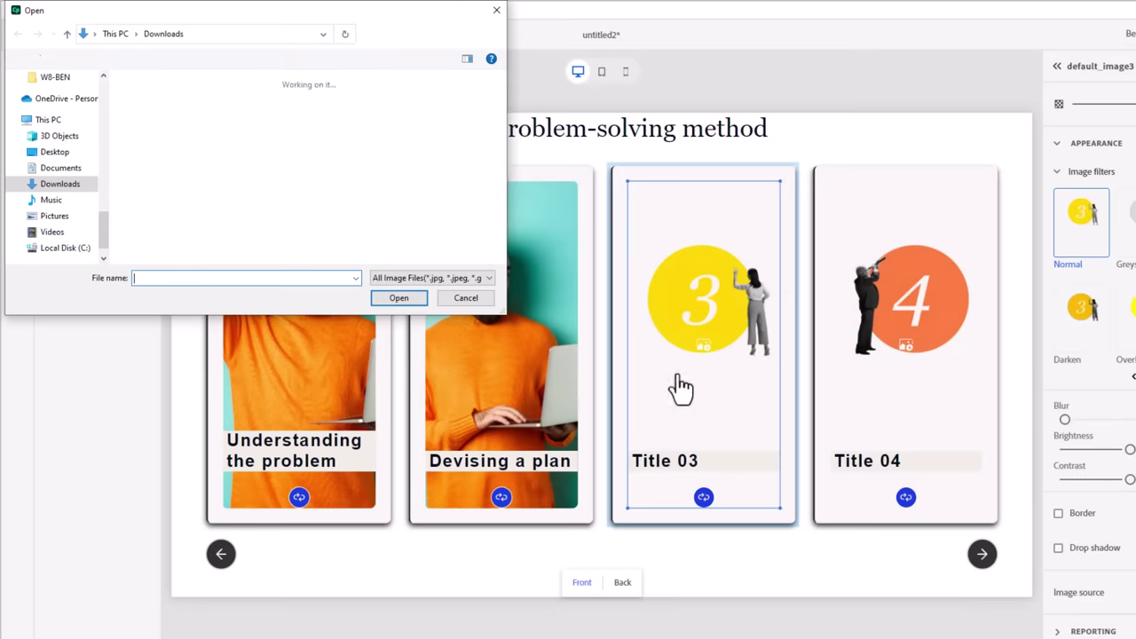
left_click(198, 129)
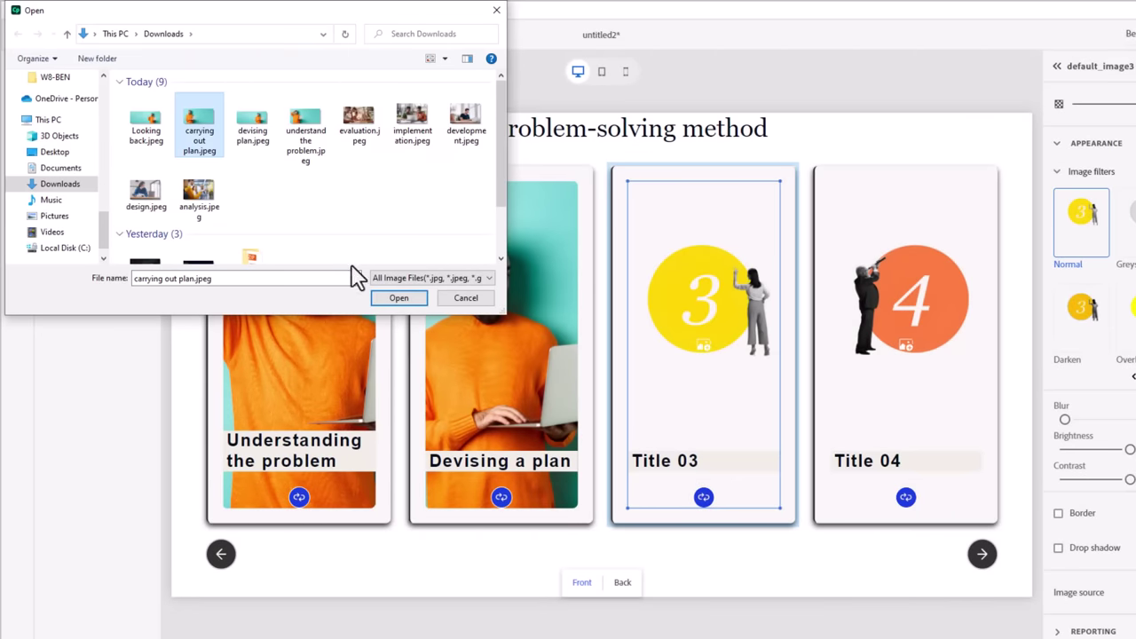
left_click(415, 303)
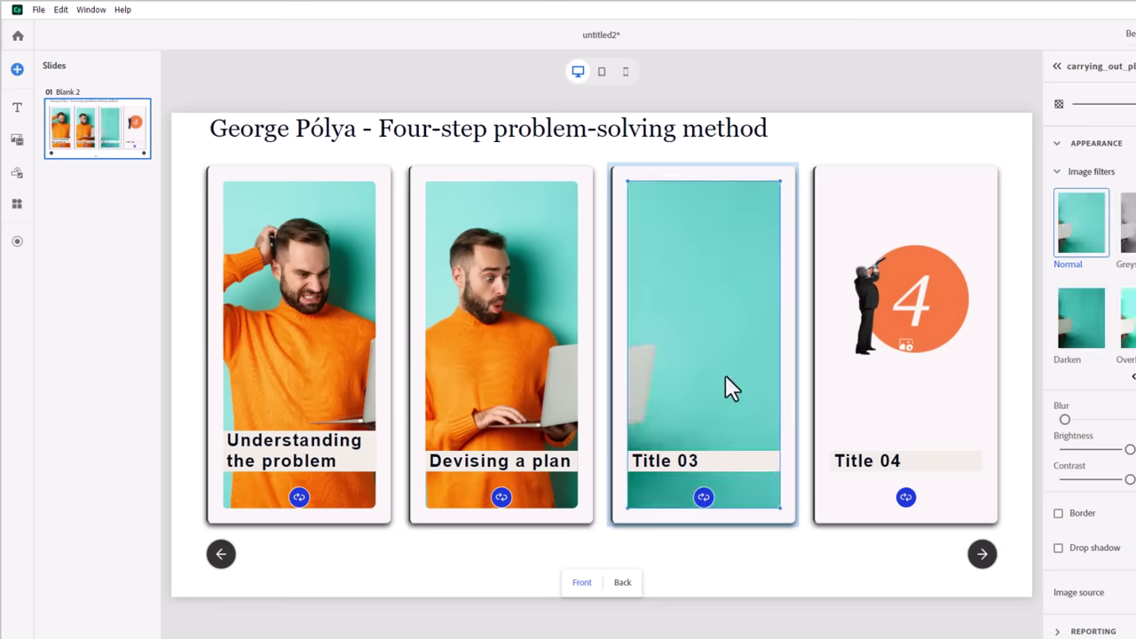
double_click(699, 337)
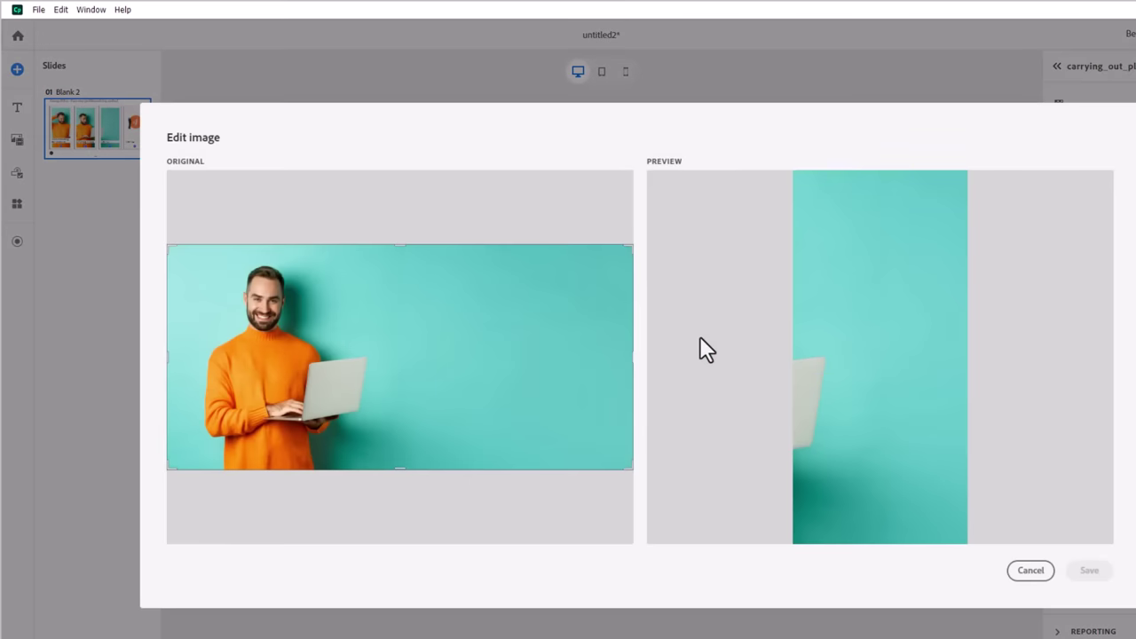
left_click_drag(628, 358, 325, 353)
left_click_drag(168, 357, 201, 355)
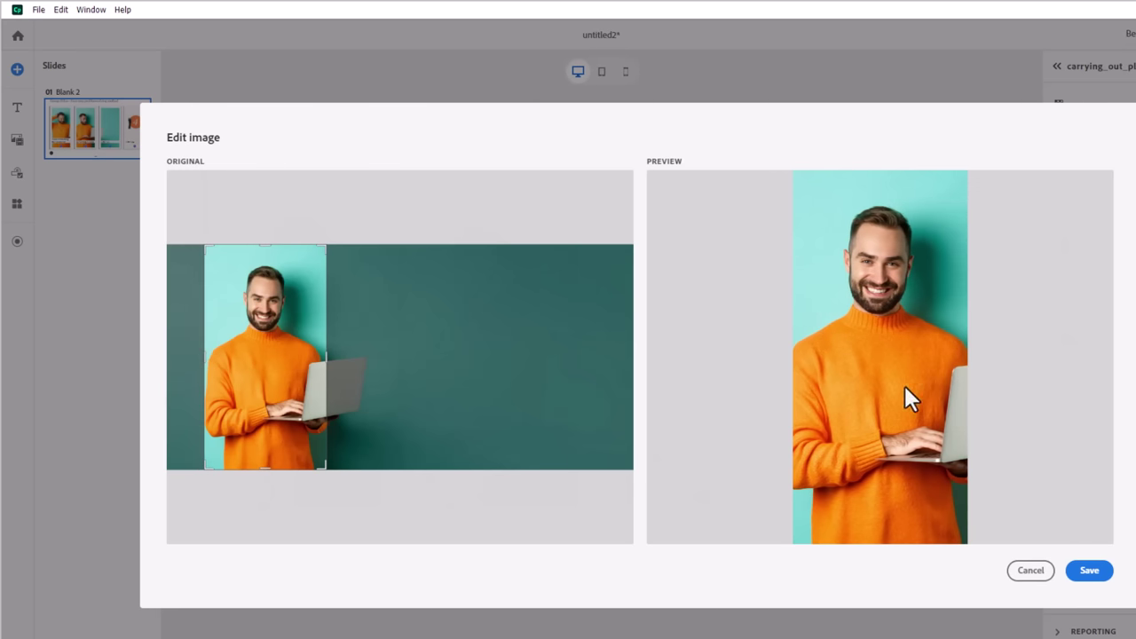
left_click(1093, 573)
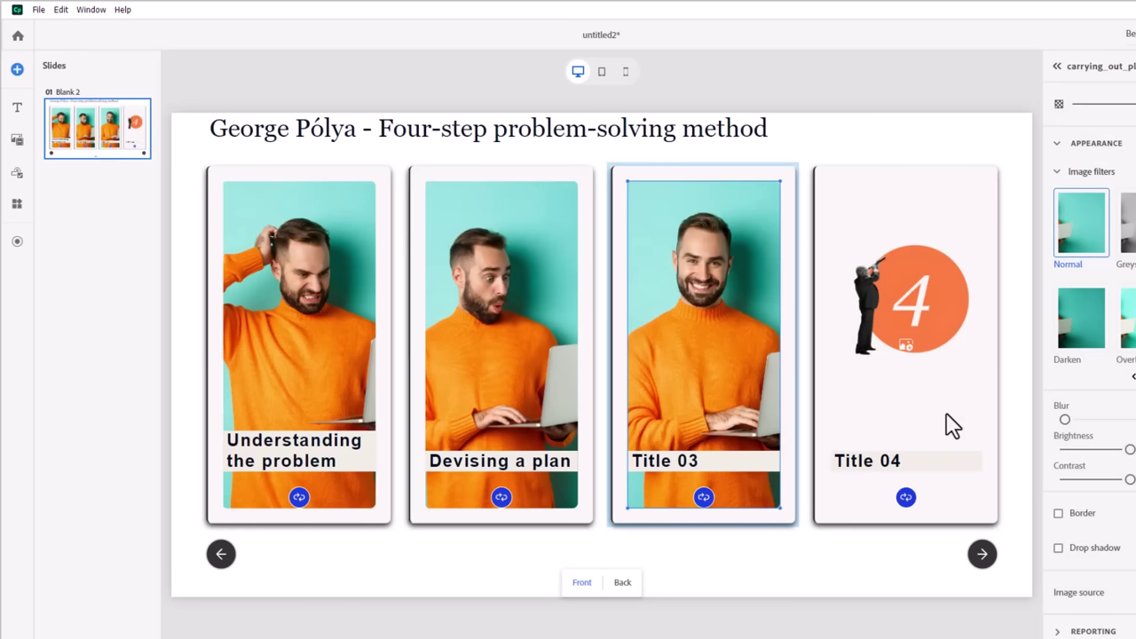
Step: Retitle card 3 'Carying out the plan'
left_click(660, 458)
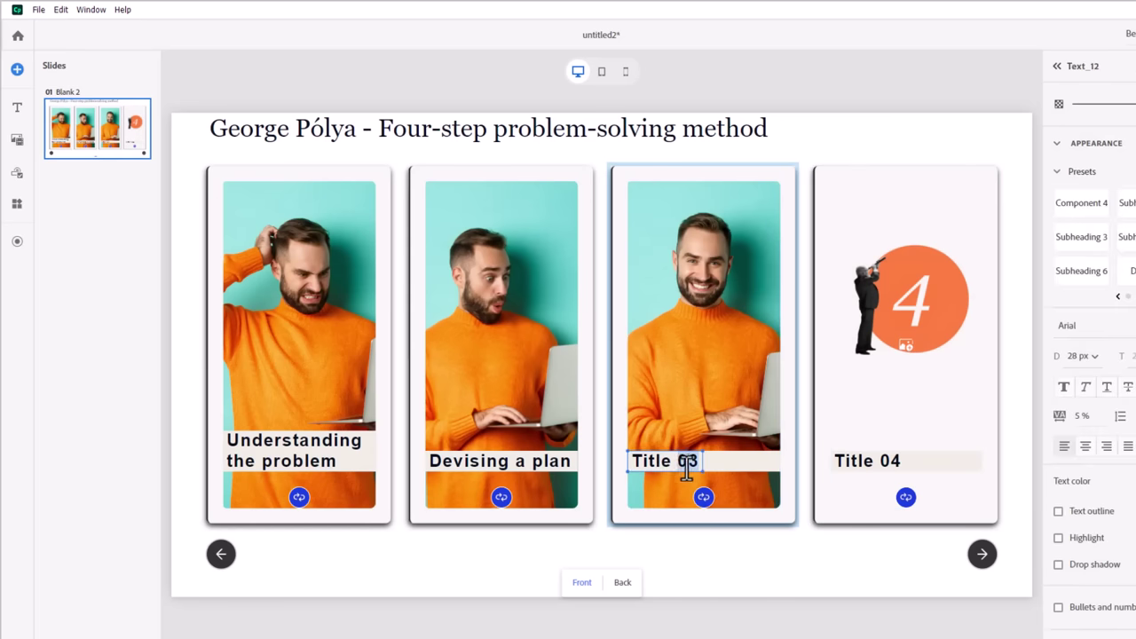
key("ctrl+a")
type("Carying out the plan")
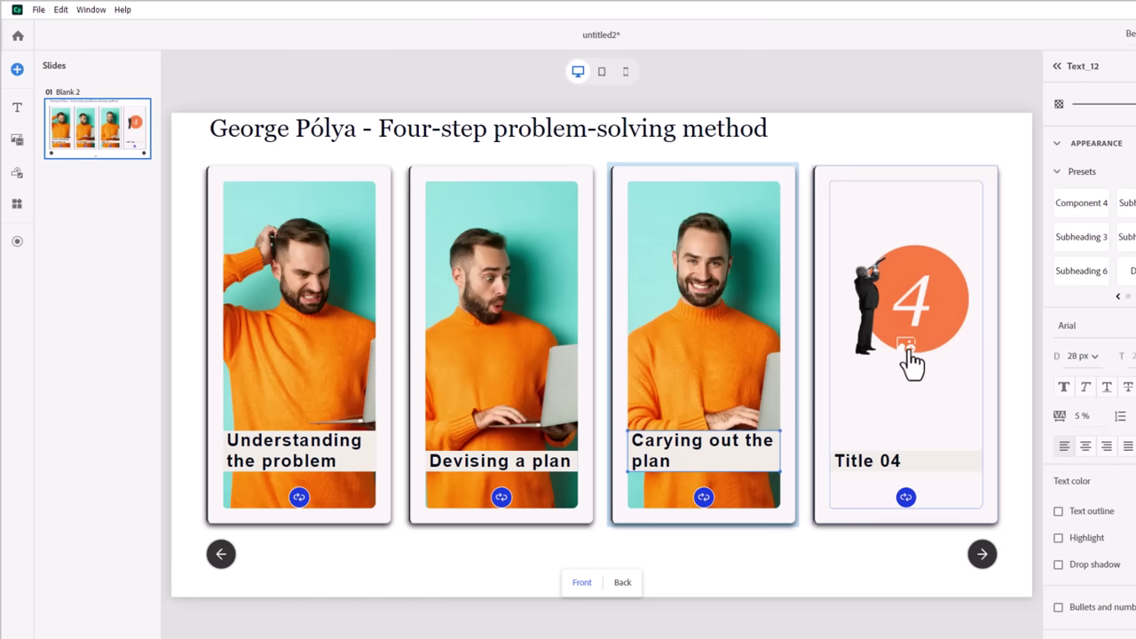
Step: Load a picture from the computer into card 4 and crop it to frame the man
left_click(910, 351)
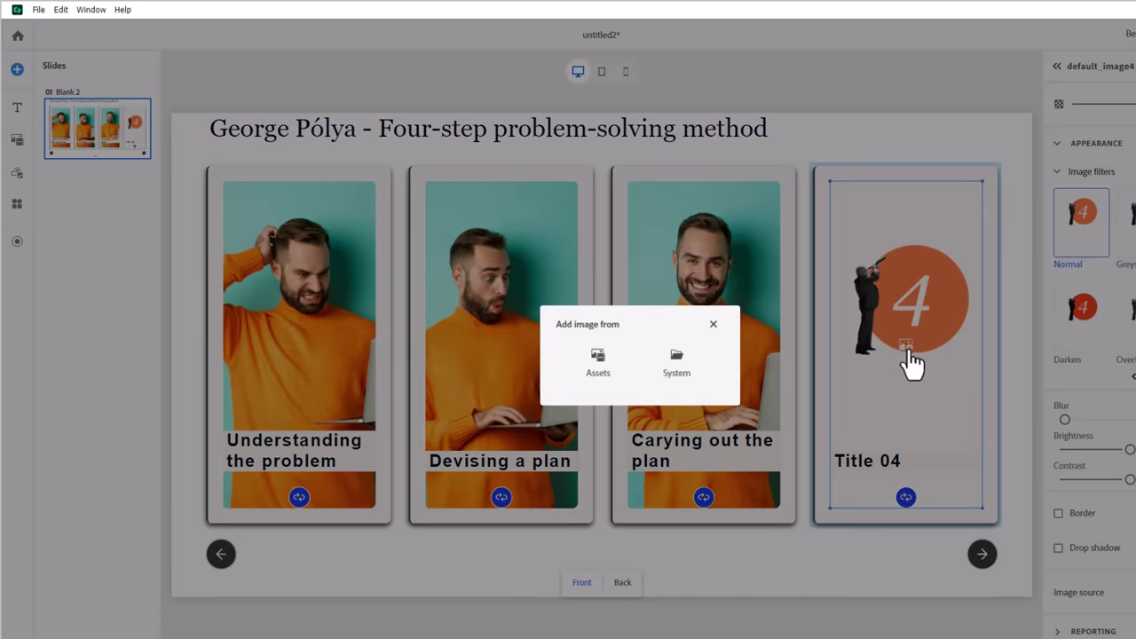
left_click(678, 371)
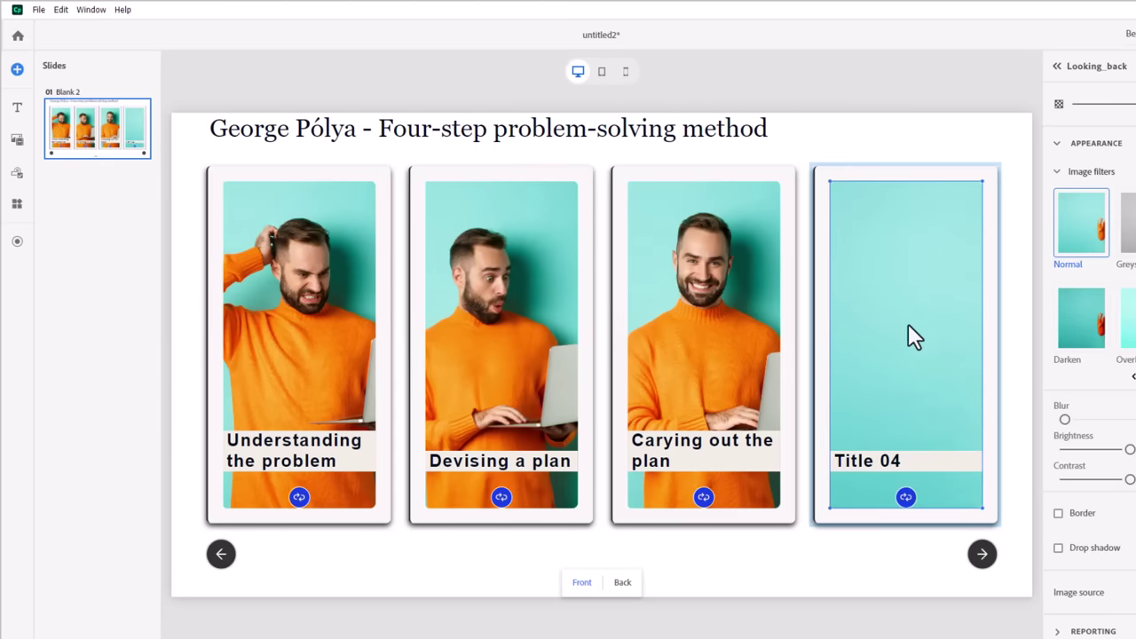
right_click(901, 324)
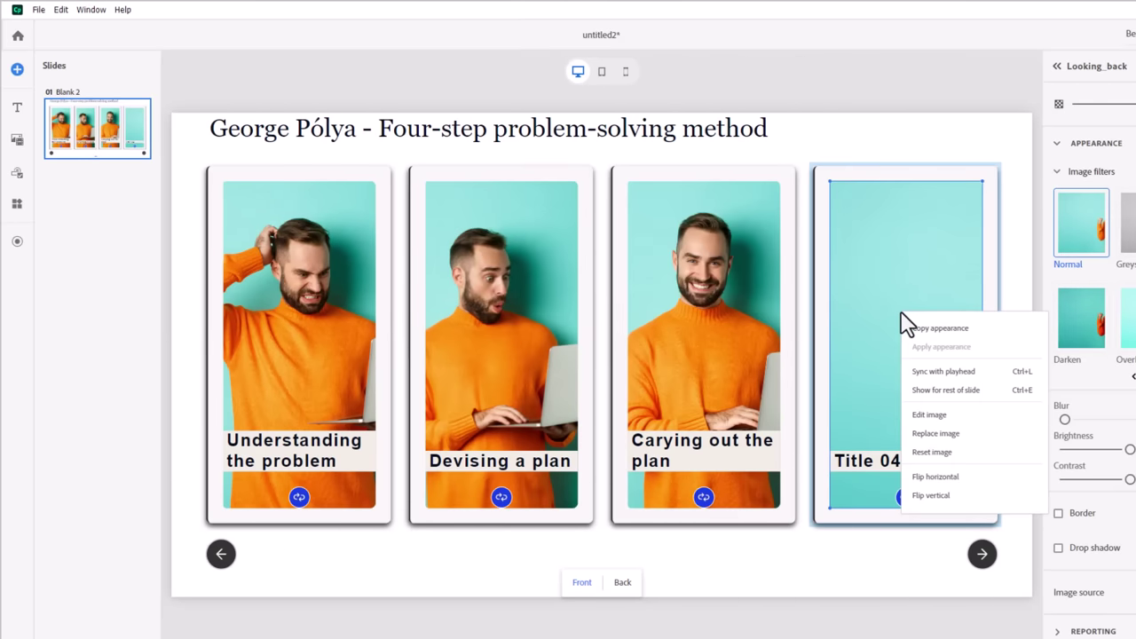
left_click(930, 415)
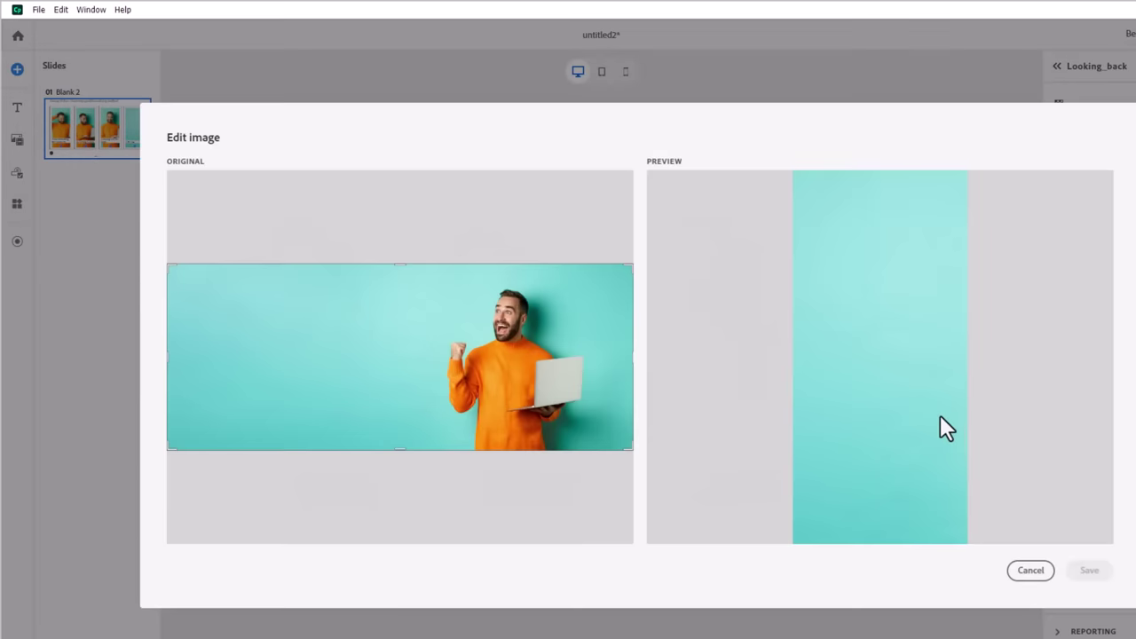
left_click_drag(619, 358, 562, 354)
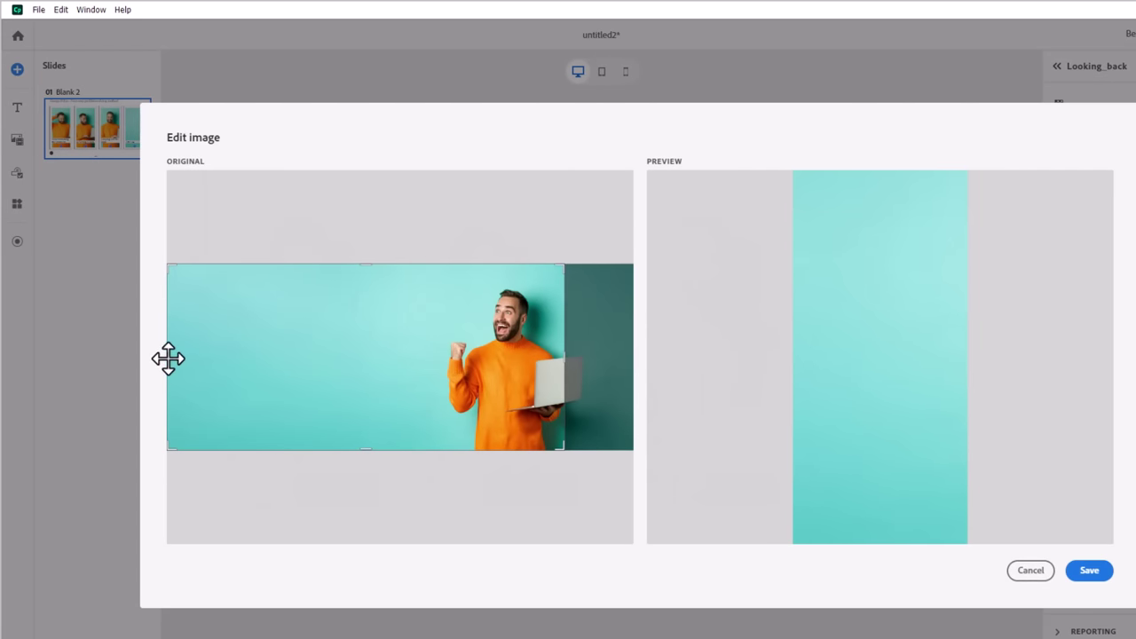
left_click_drag(166, 357, 455, 353)
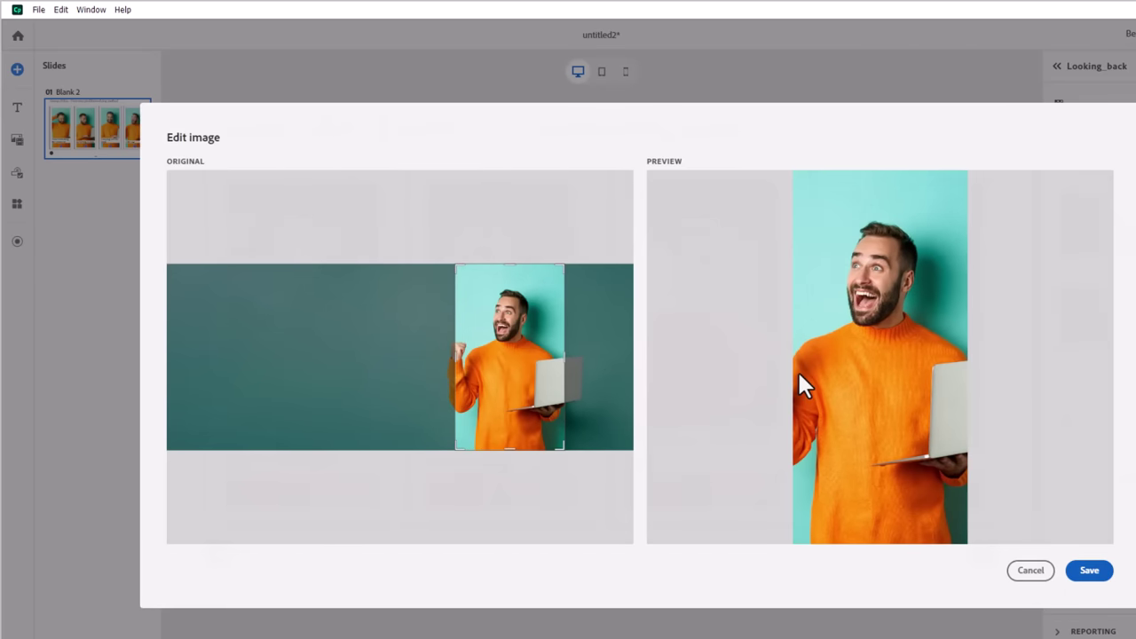
key("Return")
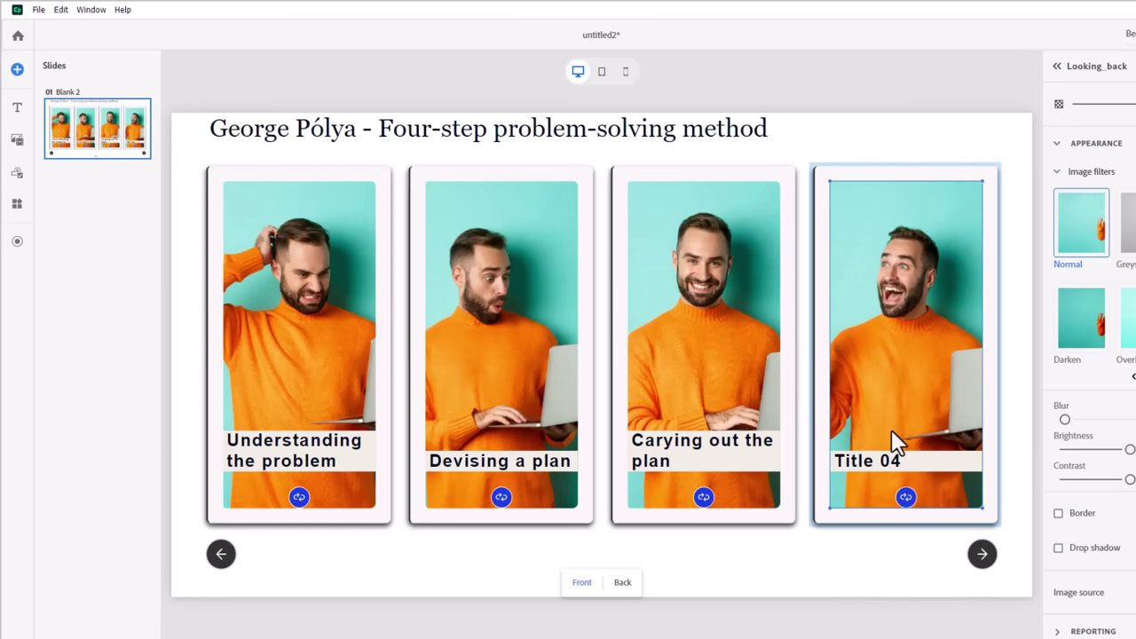
Step: Retitle card 4 'Looking back'
double_click(865, 468)
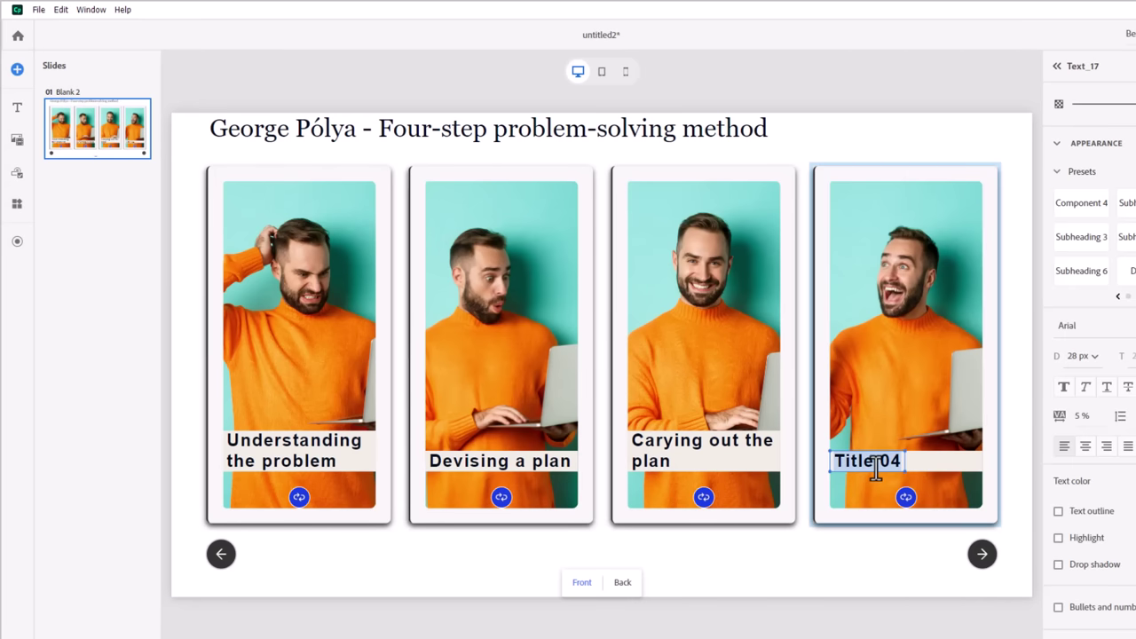
type("Looking")
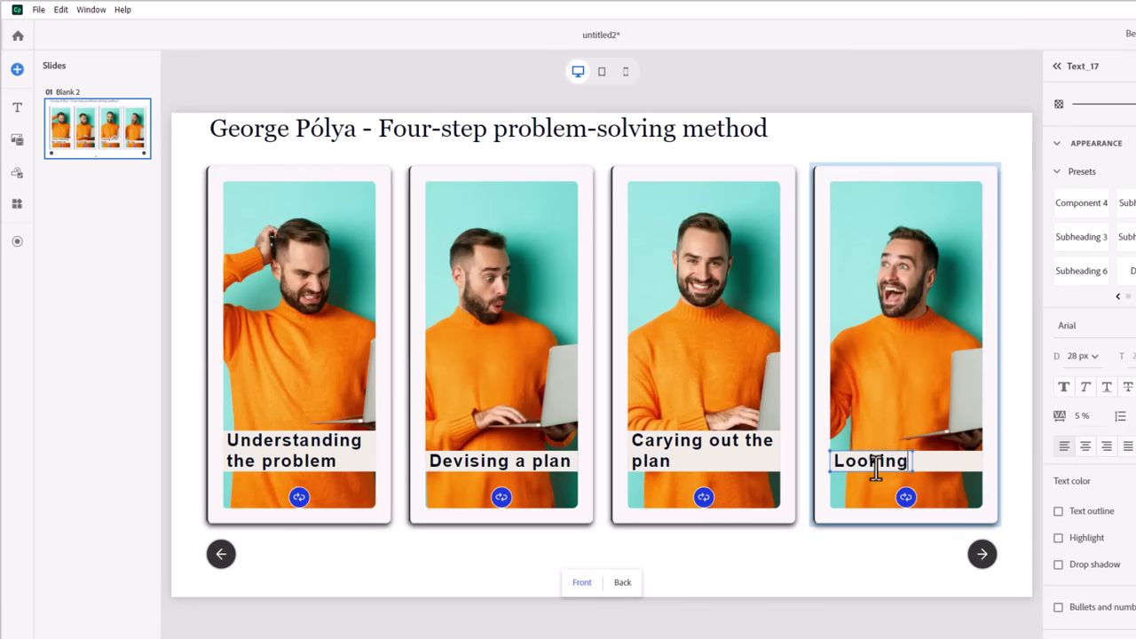
type(" back")
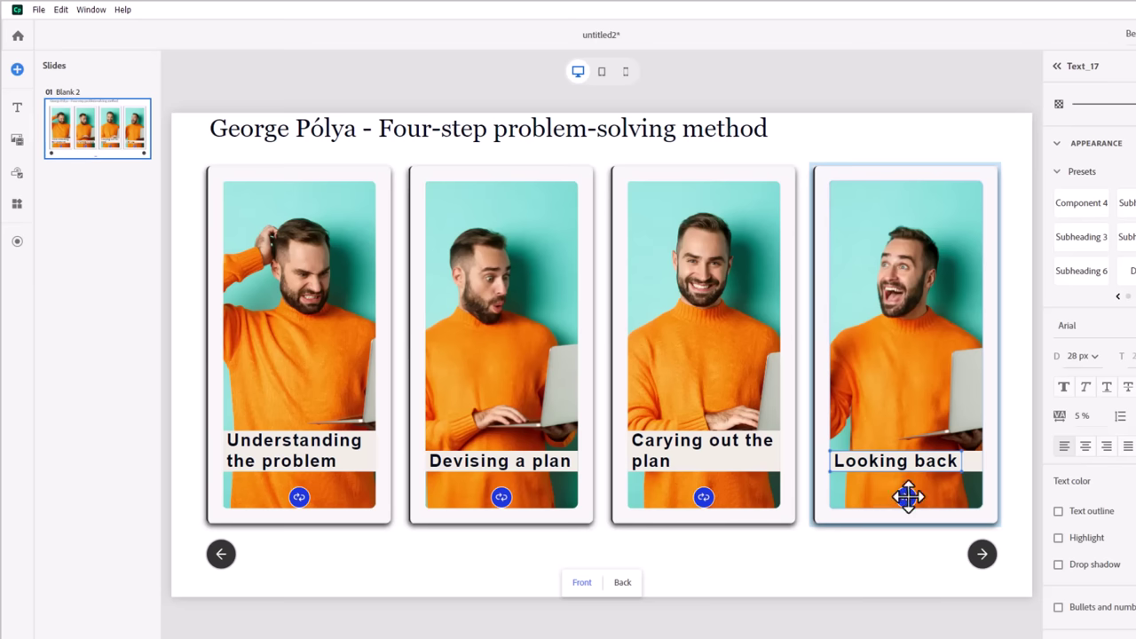
left_click(946, 107)
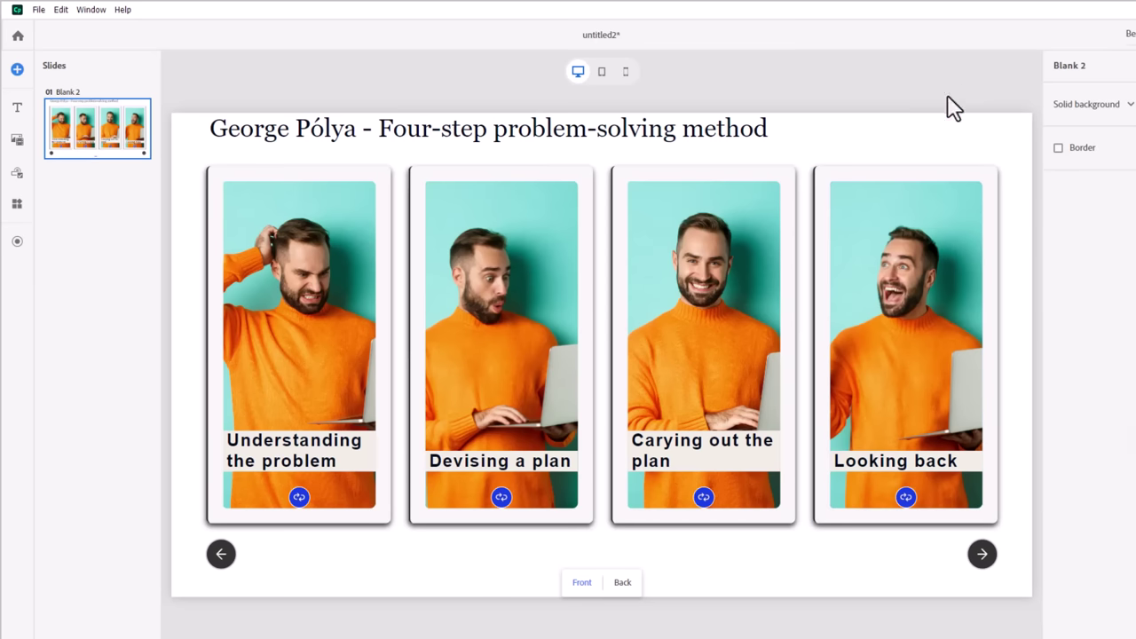
Step: Switch the cards to their Back side and hide the back Image and Subtitle components
left_click(624, 582)
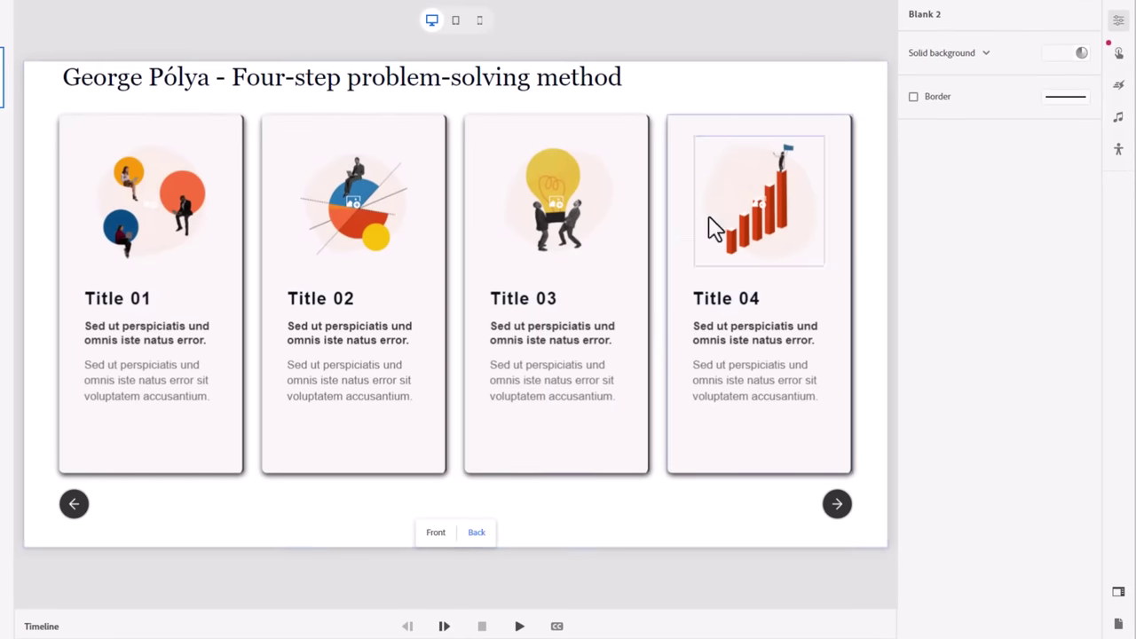
left_click(774, 60)
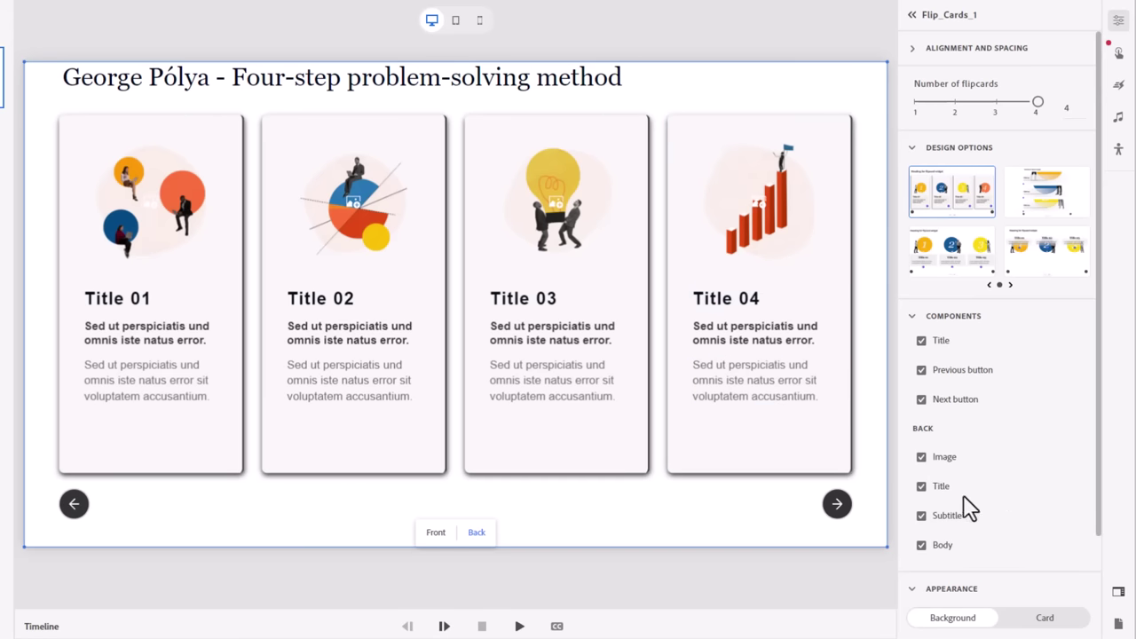
left_click(922, 457)
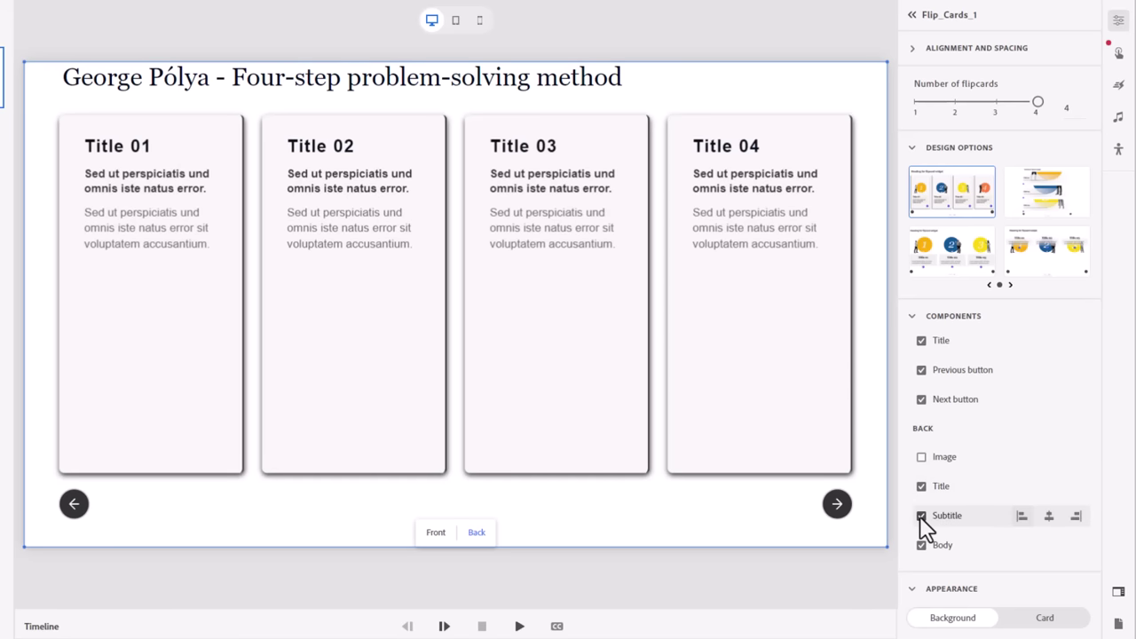
left_click(921, 515)
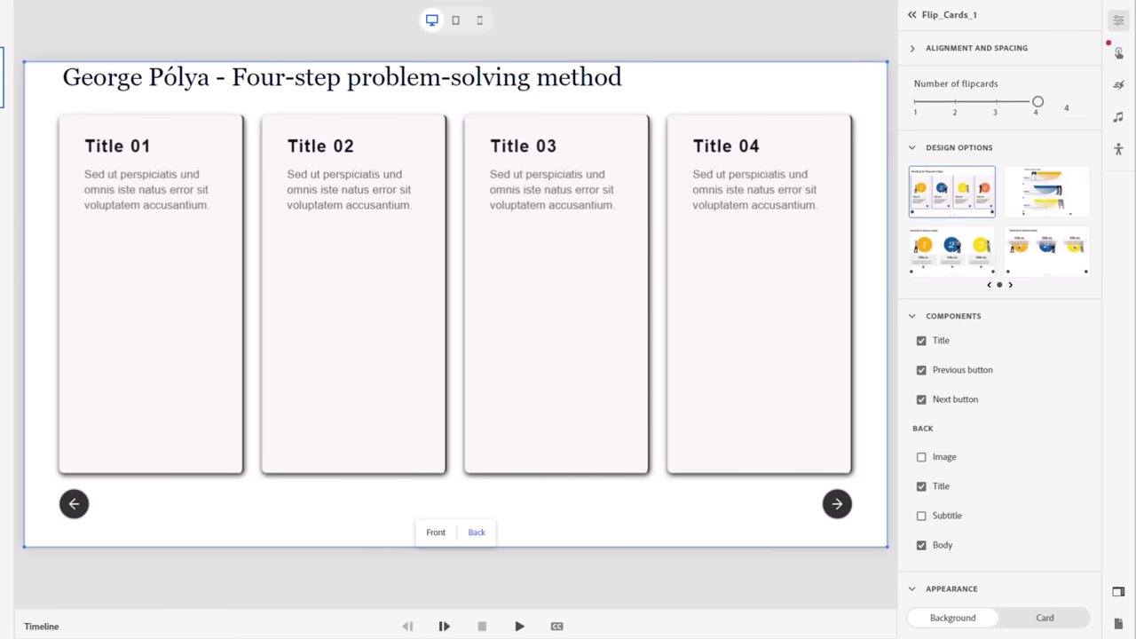
Step: Paste the four back titles, from the first step's title to 'Looking Back (Checking and Interpreting)'
double_click(119, 146)
type("Understanding the Problem")
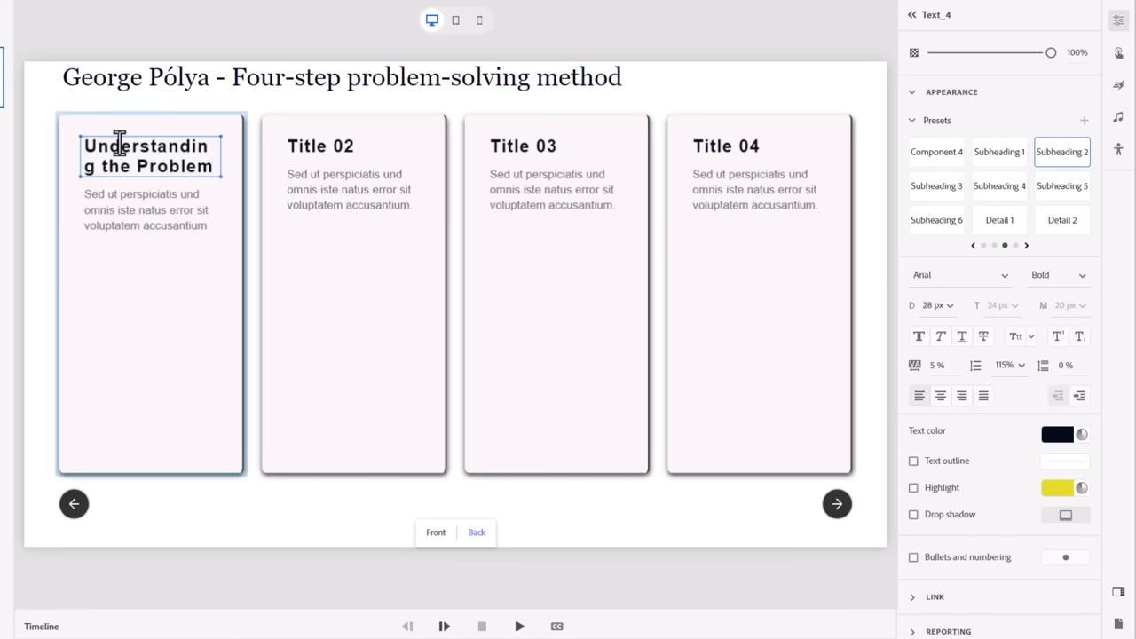
double_click(319, 145)
type("Devising a Plan")
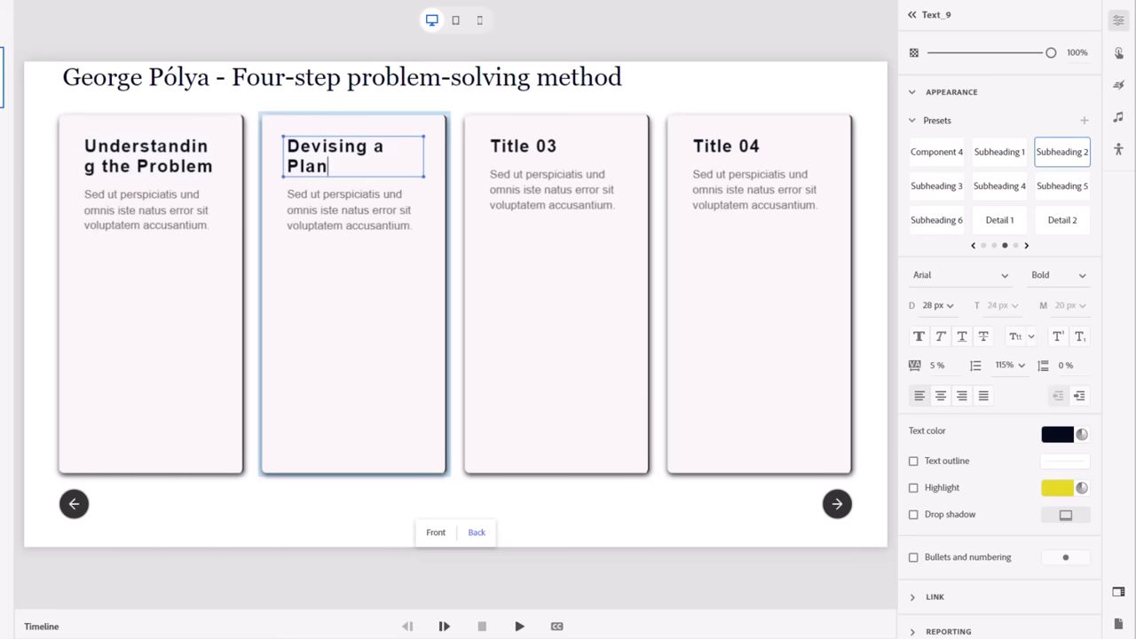
double_click(523, 145)
type("Carrying out the Plan")
double_click(752, 147)
type("Looking Back (Checking and Interpreting)")
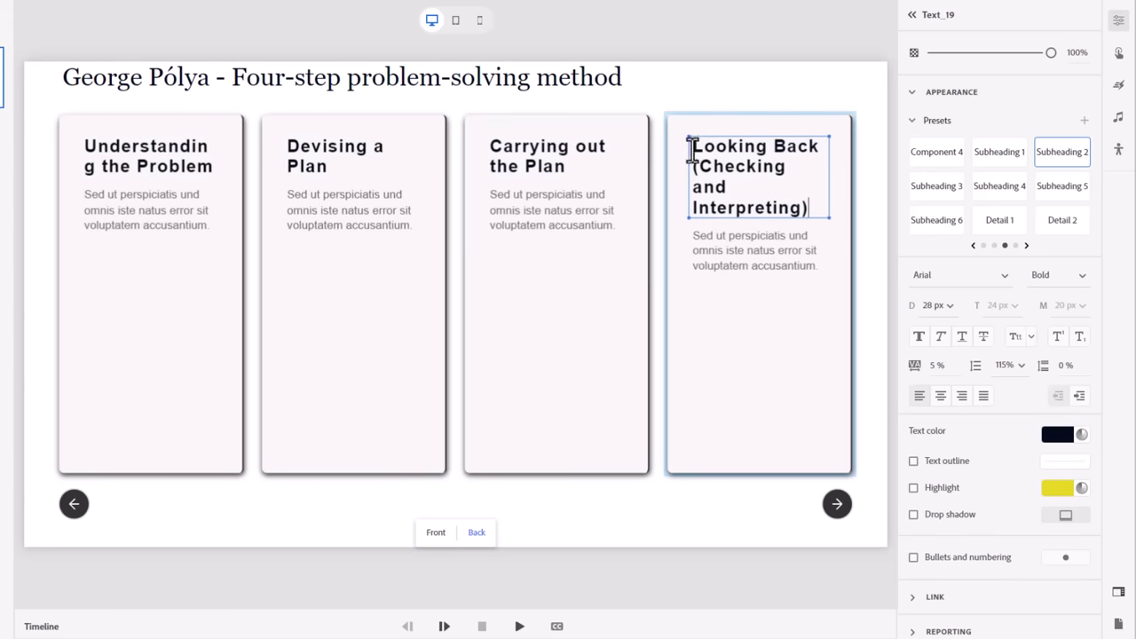
Step: Shorten 'Understanding' to 'Understand' in the first back title
double_click(169, 167)
left_click(193, 148)
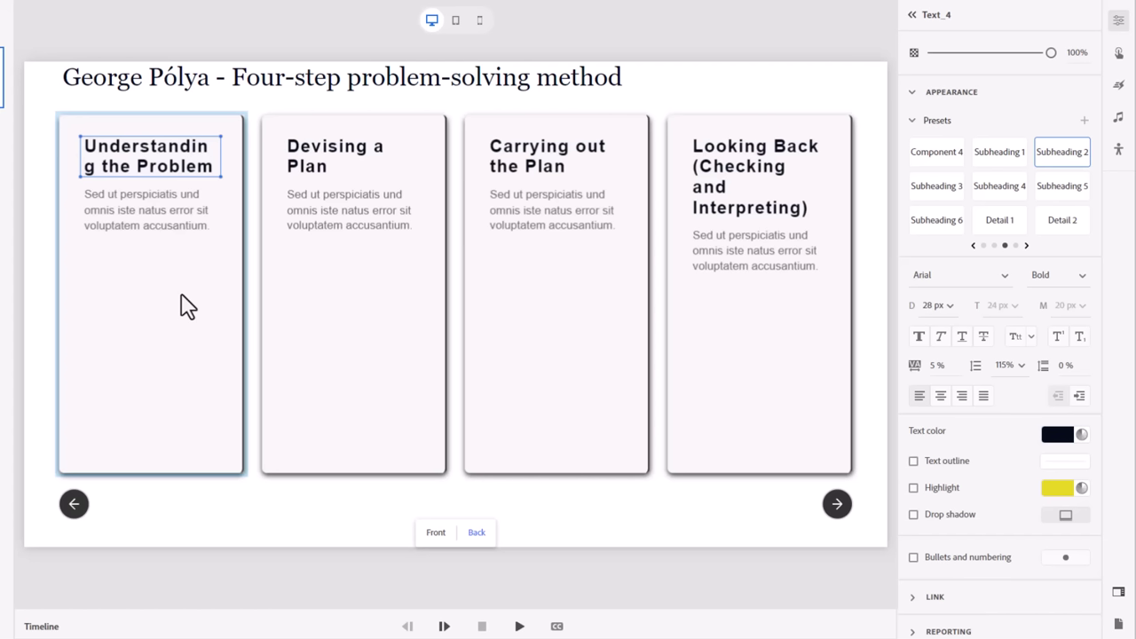
key("Delete")
key("Delete")
key("Delete")
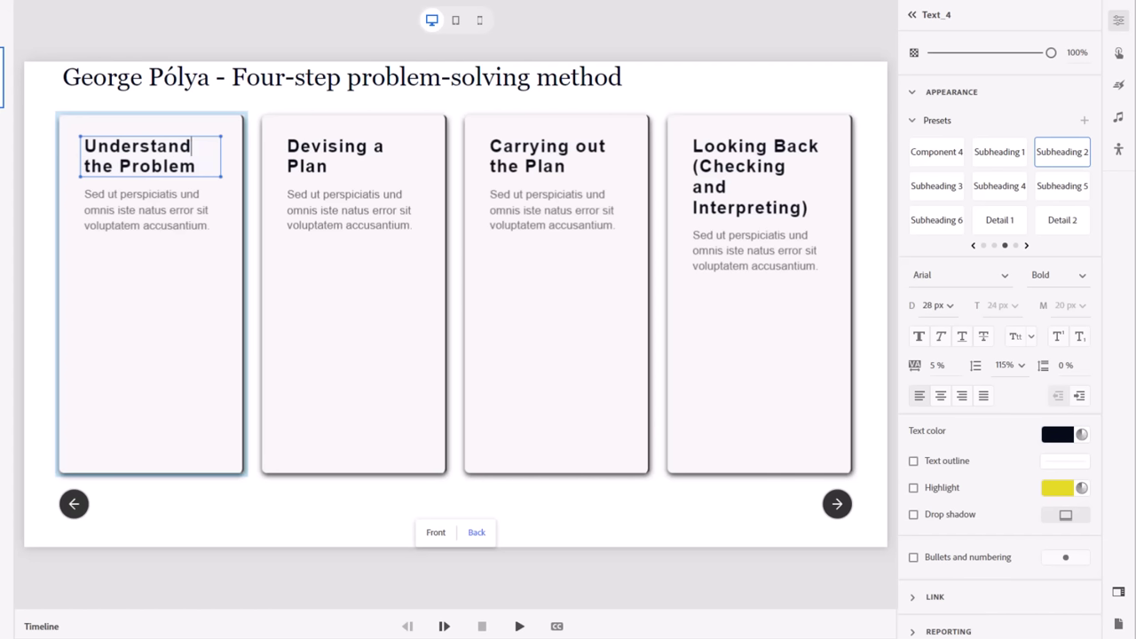
Step: Paste an explanatory paragraph into the body text of each of the four card backs
double_click(156, 225)
type("The first step involves gaining a clear understanding of the problem at hand. This includes reading and re-reading the problem to comprehend the requirements, identifying the given information, and determining what needs to be solved. It is essential to grasp the problem's context and constraints before proceeding further.")
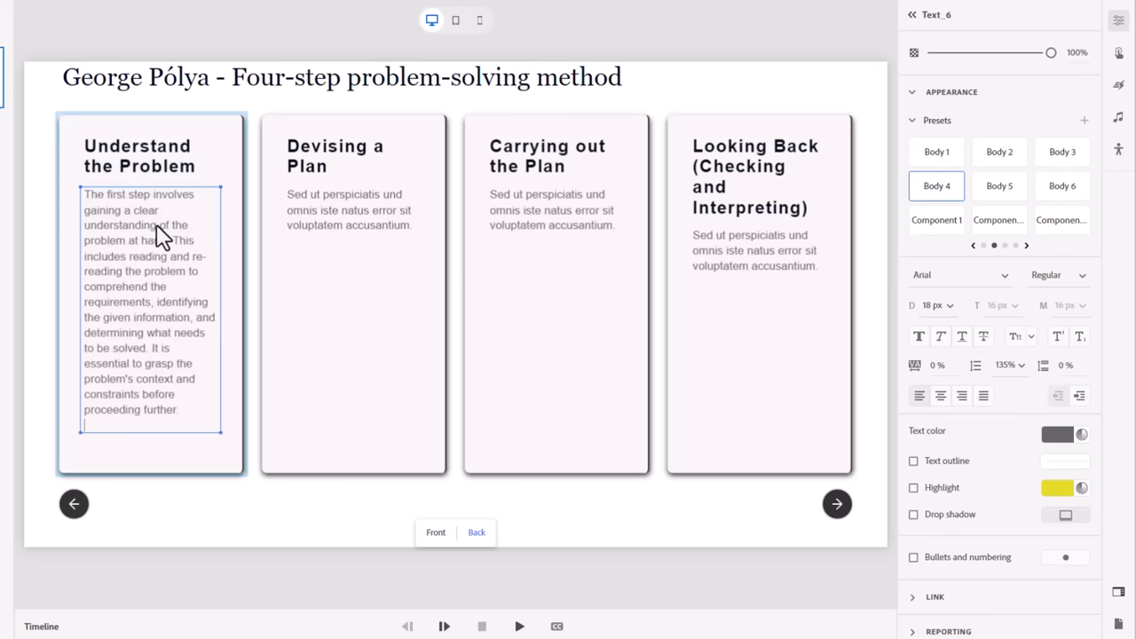
double_click(360, 209)
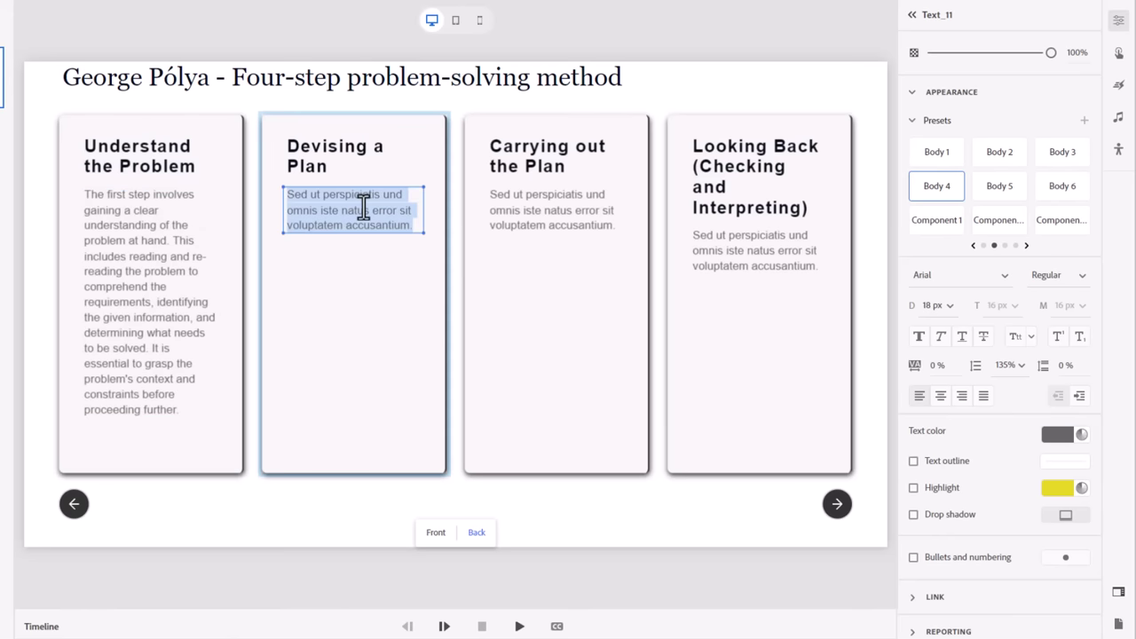
type("Once the problem is well understood, the next step is to create a plan or strategy to solve it. This step involves devising a roadmap or a series of steps that can lead to the solution. There may be multiple approaches to tackle a problem, so it's crucial to consider various methods and choose the one that seems most suitable for the given situation.")
double_click(546, 209)
type("With a well-defined strategy in place, the third step is to implement the plan. This may involve performing mathematical calculations, making logical deductions, or executing any other necessary operations. While working on the plan, it is essential to be diligent and careful, avoiding mistakes and being open to adjusting the approach if necessary.")
double_click(772, 266)
type("The final step involves reviewing the solution obtained from the previous step. This entails verifying whether the solution is valid, whether it satisfies all the conditions of the original problem, and whether it makes sense in the given context. It's crucial to check for errors and evaluate the result critically. Additionally, this step also allows one to gain insights into the problem-solving process, which can be valuable for future similar problems.")
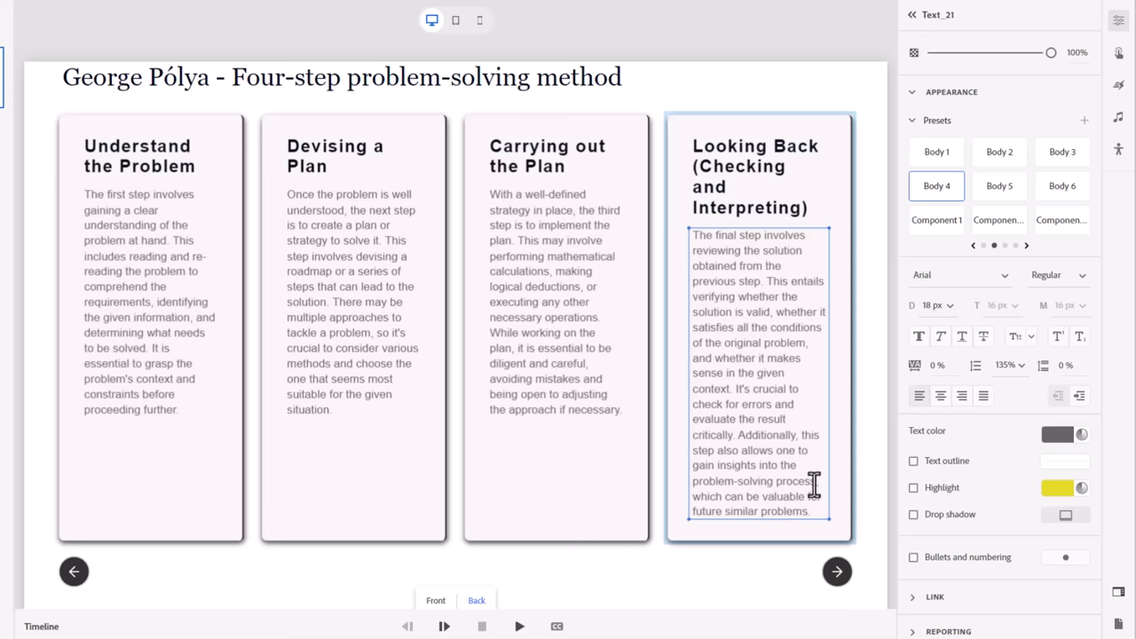
scroll(866, 465, "down", 1)
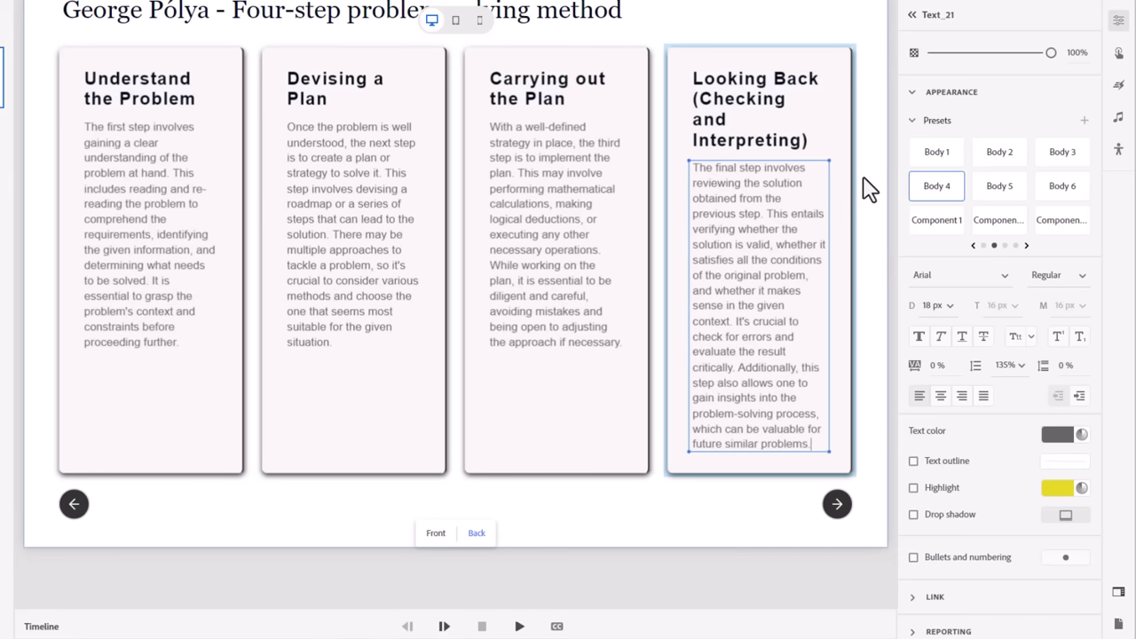
scroll(860, 186, "up", 1)
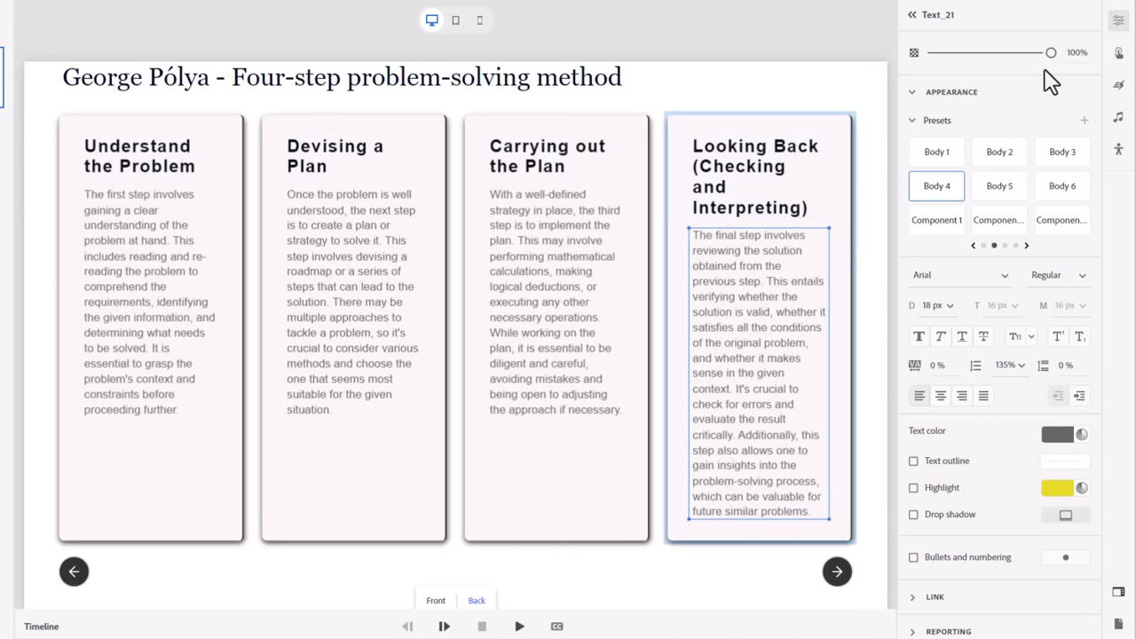
Step: Select Flip_Cards_1 and uncheck Solid color under Appearance > Background
left_click(864, 117)
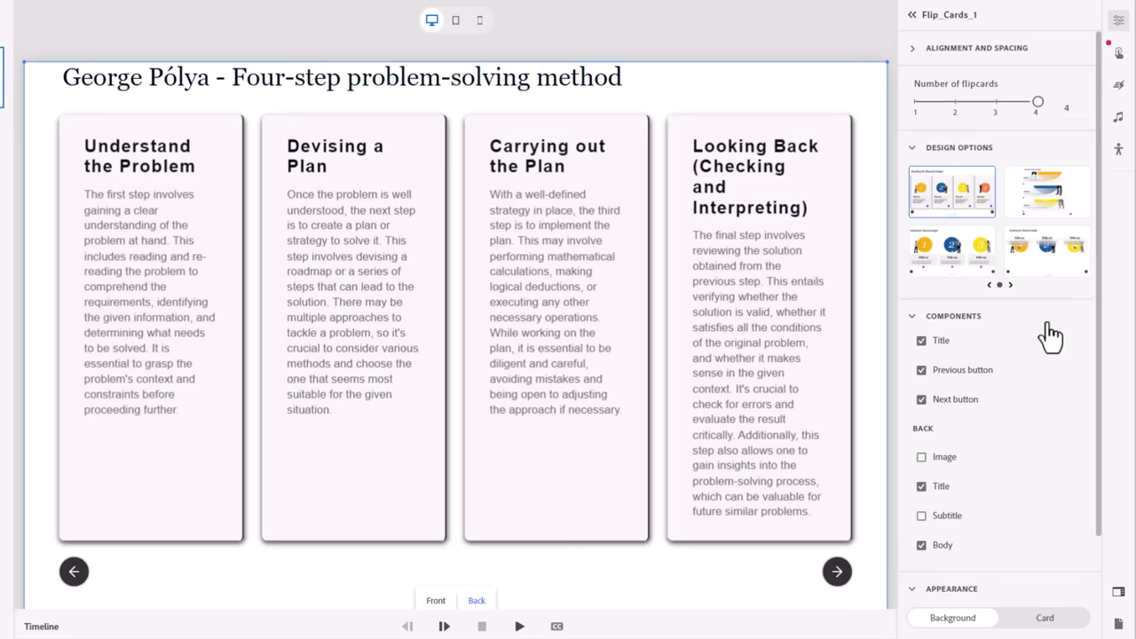
scroll(1047, 337, "down", 2)
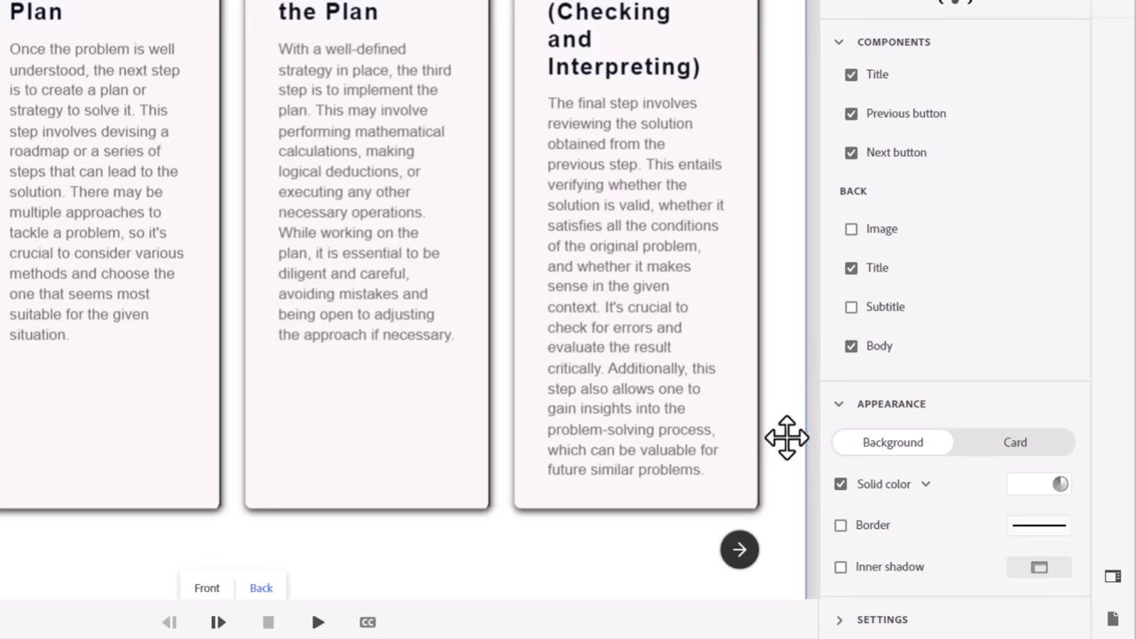
left_click(840, 485)
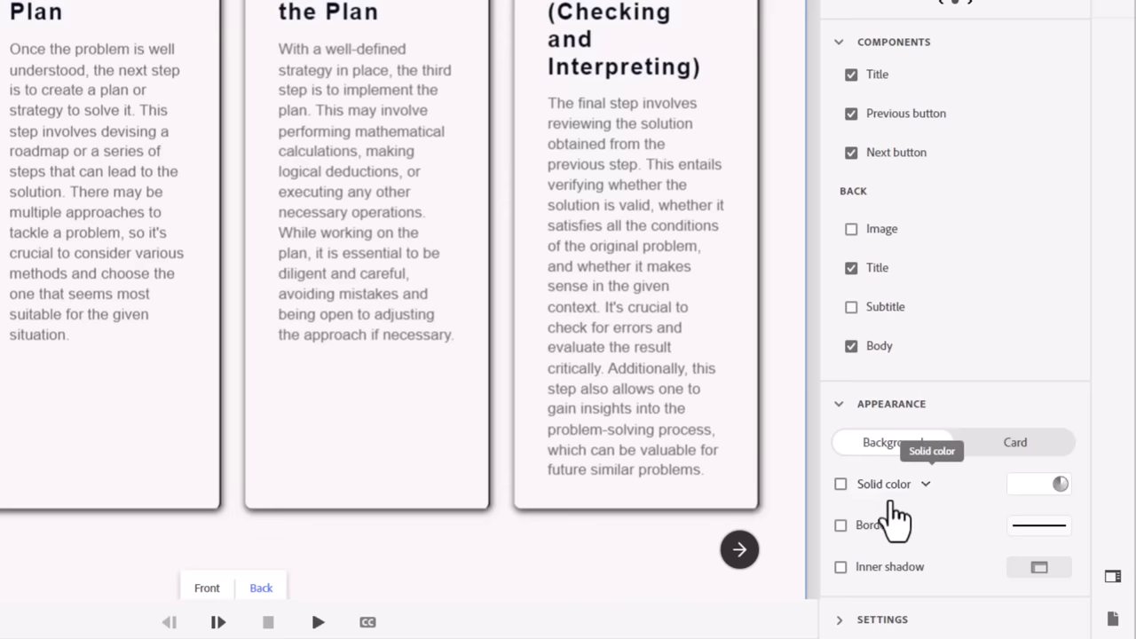
Step: Give the individual cards a light beige solid colour fill
left_click(1021, 440)
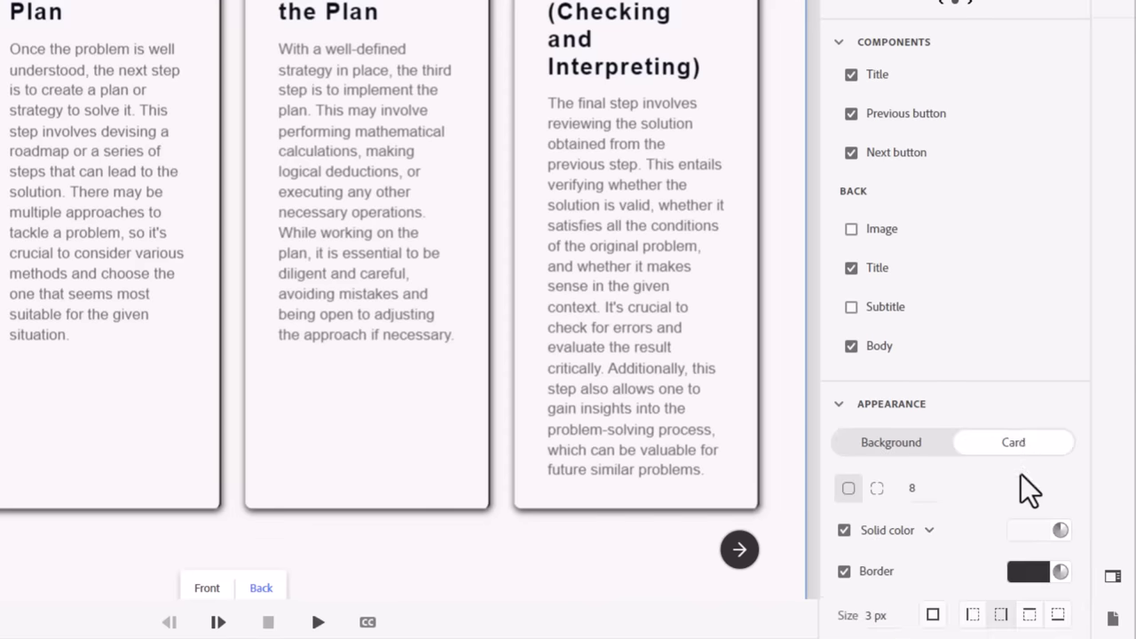
scroll(977, 480, "down", 1)
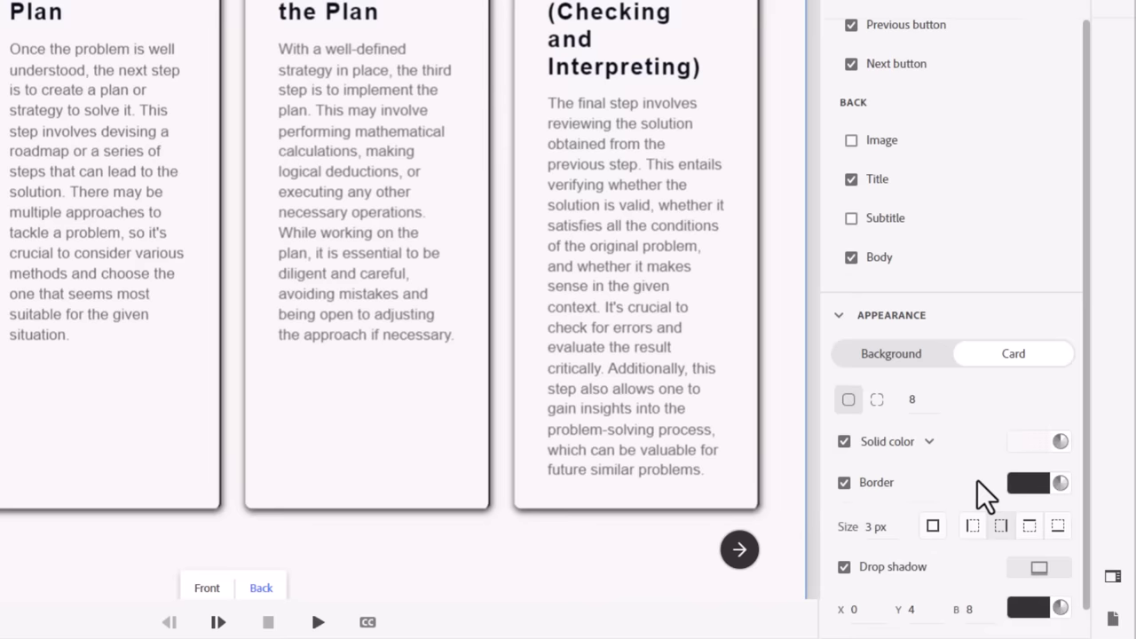
left_click(1057, 444)
left_click(956, 426)
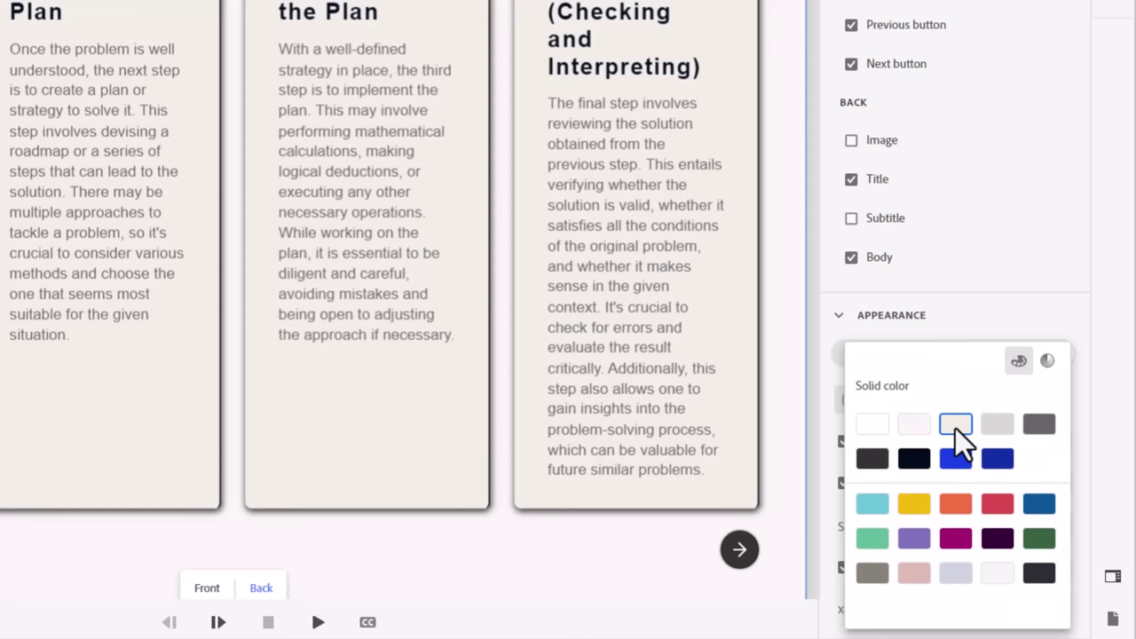
left_click(980, 312)
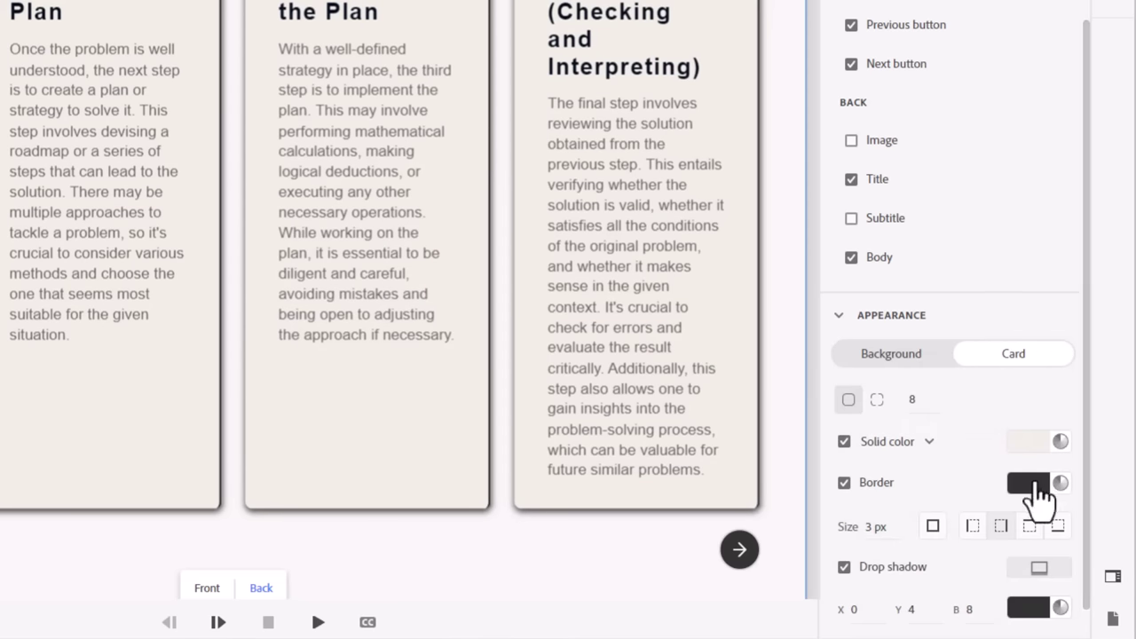
Step: Remove the border and drop shadow from the cards
left_click(844, 483)
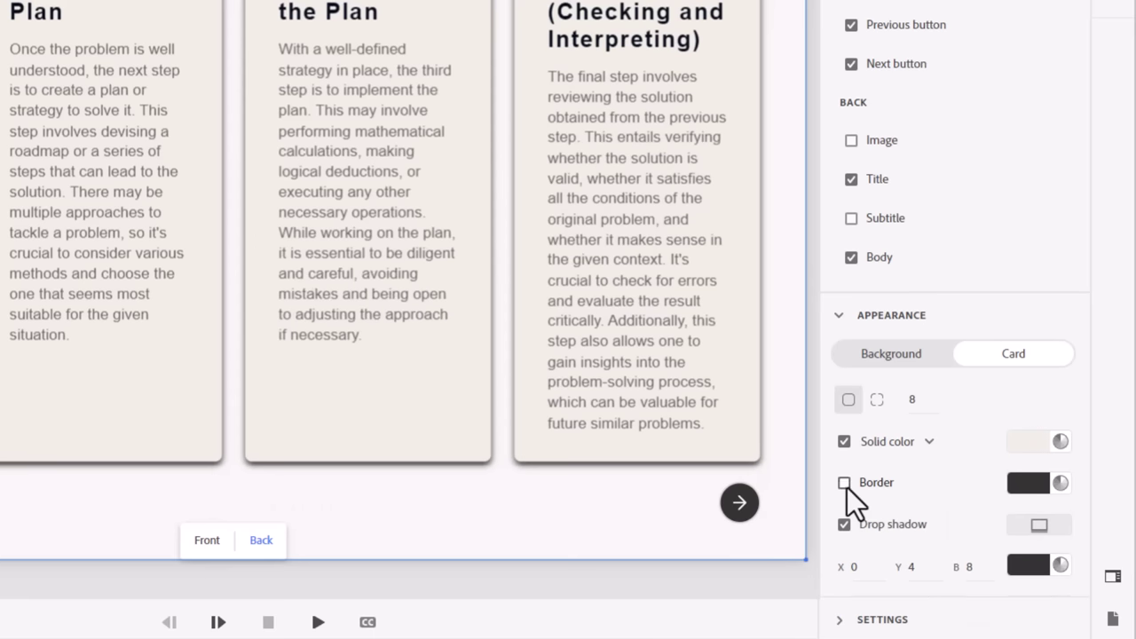
left_click(845, 483)
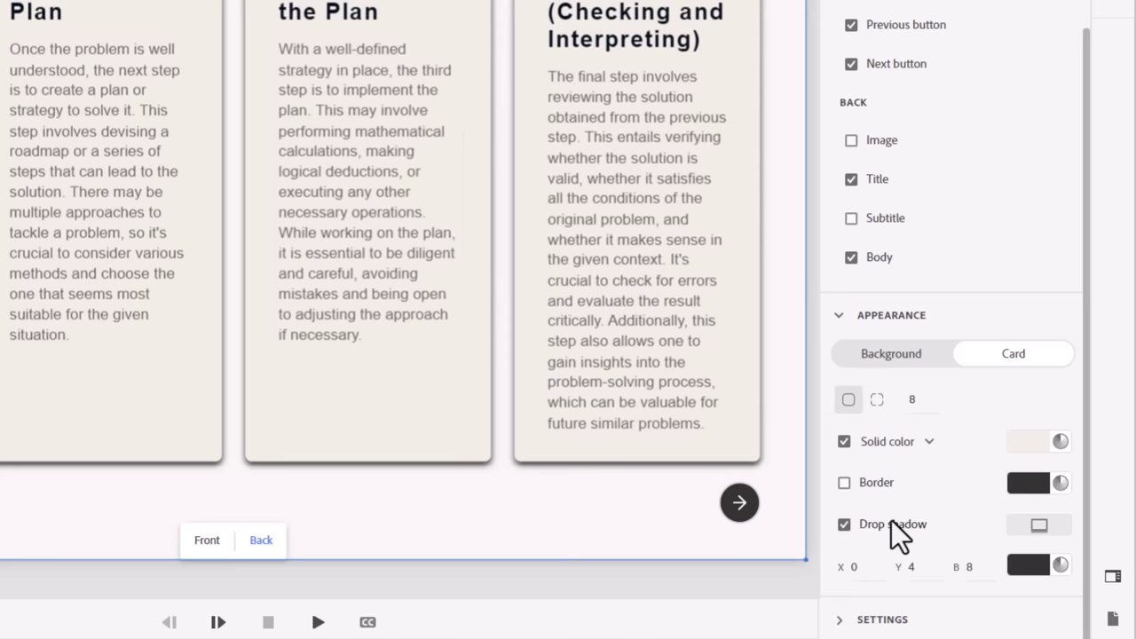
left_click(845, 525)
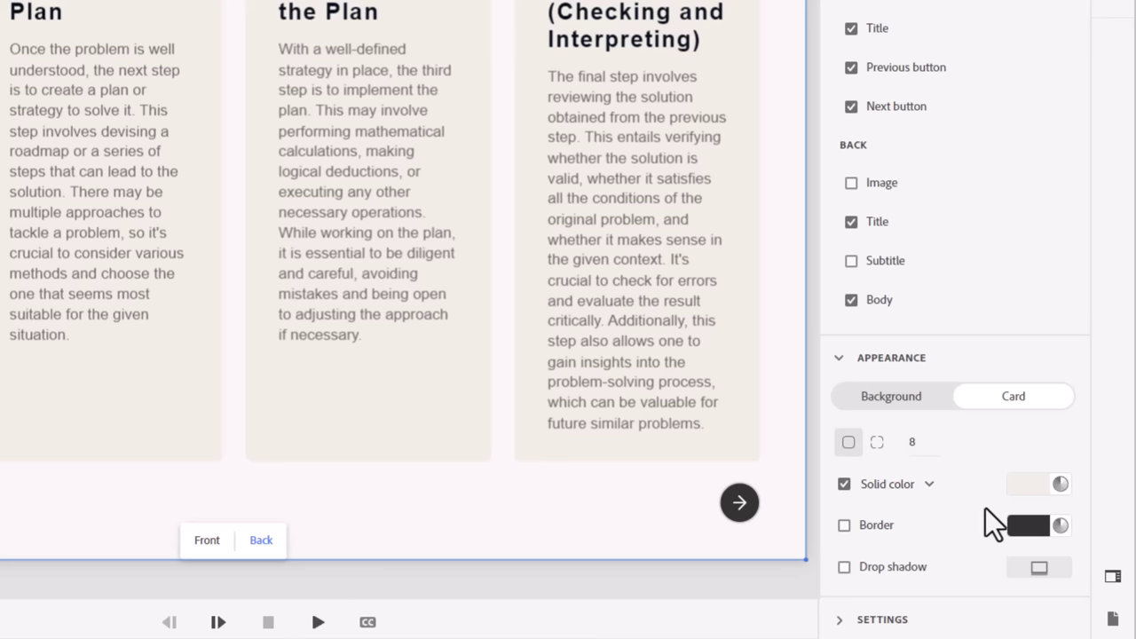
Step: Turn on 'Move to next slide when the widget completes' in the widget's Settings
left_click(840, 620)
scroll(896, 471, "down", 1)
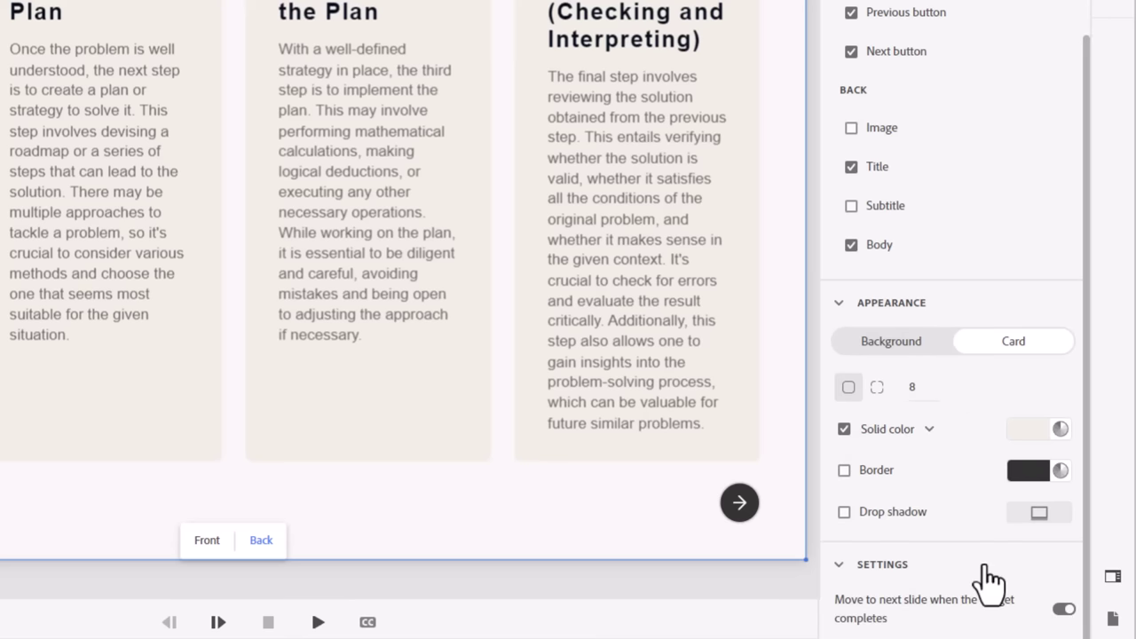
left_click(1061, 609)
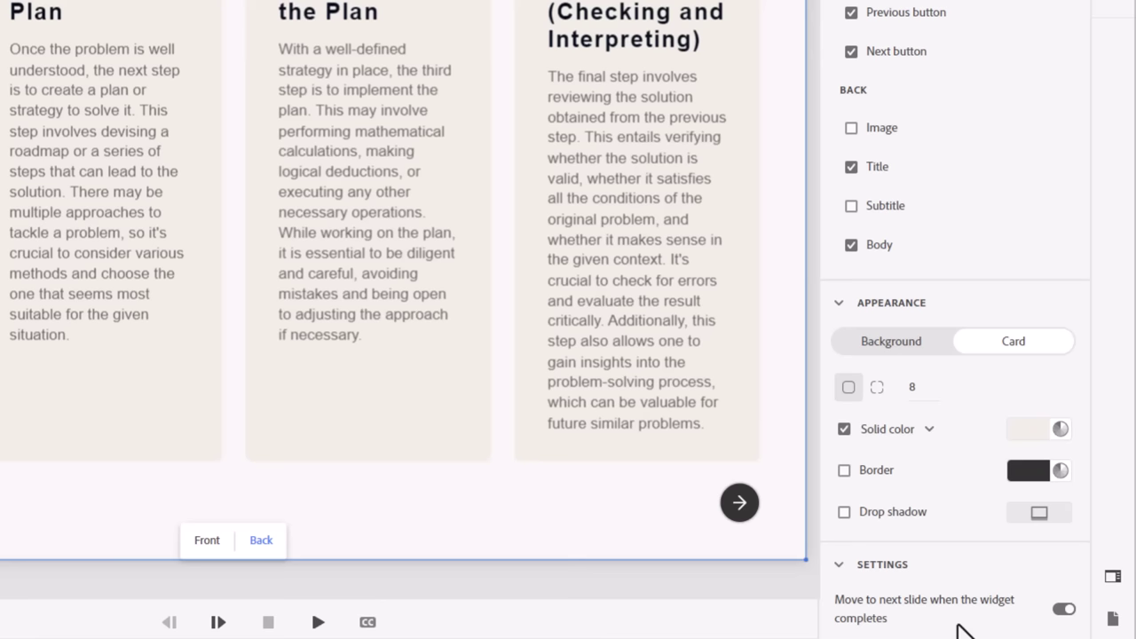
Step: Set the card fronts' Corner Radius to 0, then switch to the back faces
left_click(207, 541)
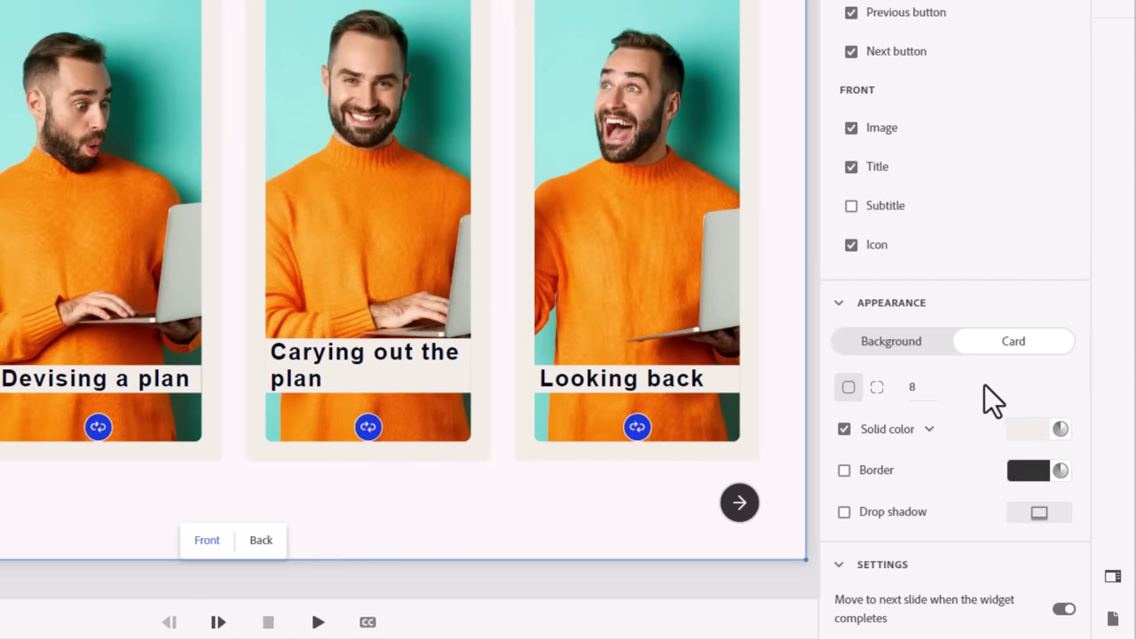
double_click(915, 388)
double_click(914, 388)
type("0")
key("Return")
left_click(259, 542)
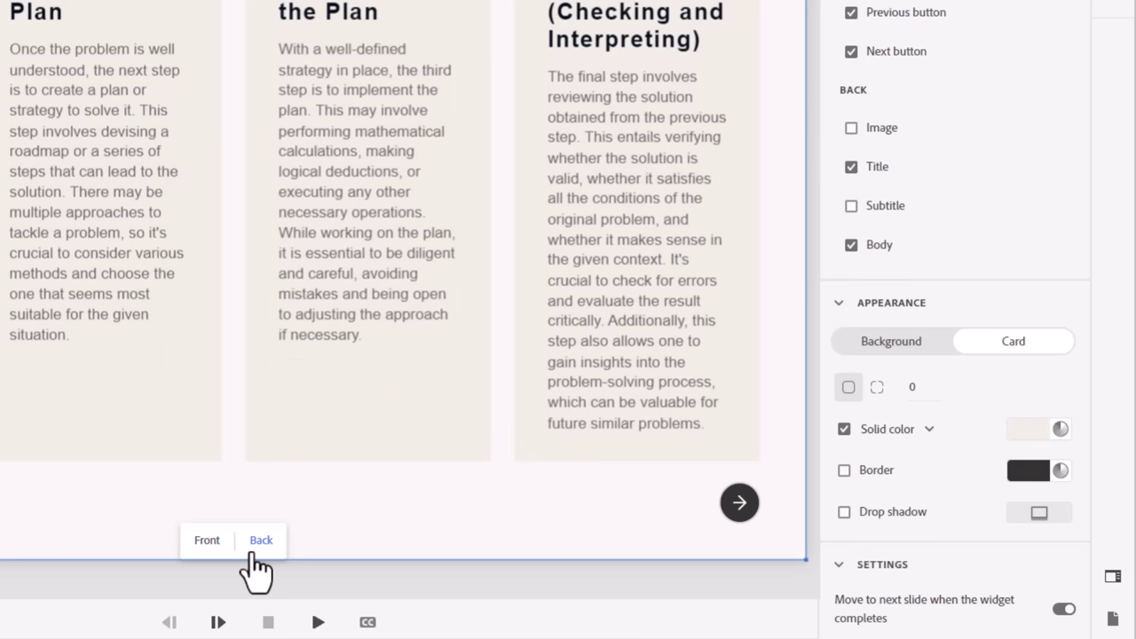
Step: Switch the card backs to per-corner radii: 0 on the first corner, 30 on the second
left_click(921, 388)
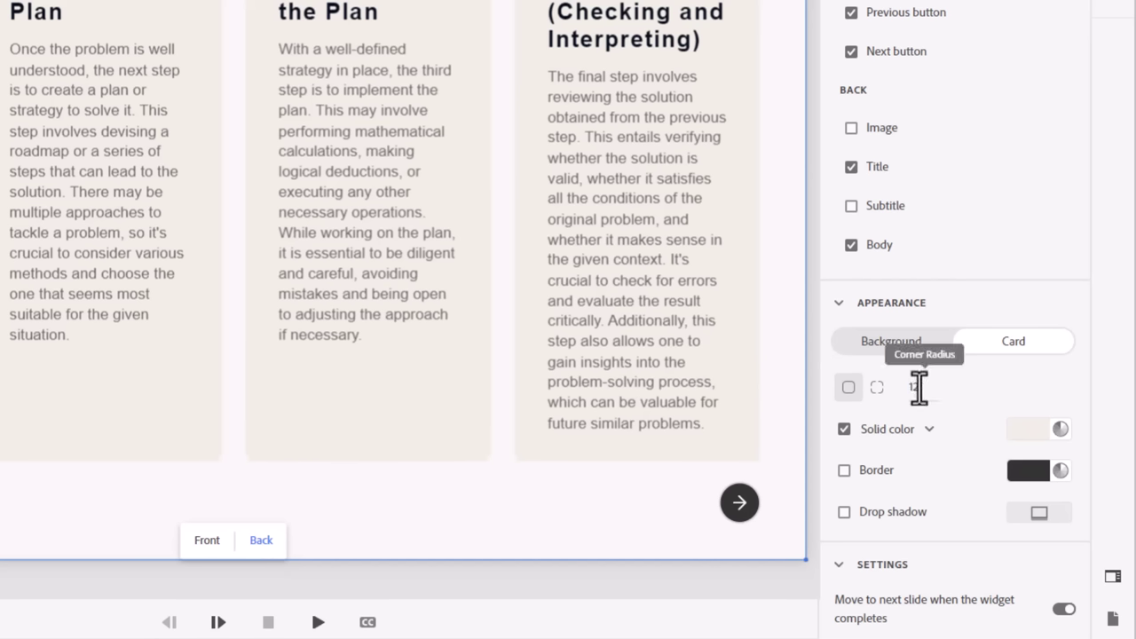
left_click(877, 388)
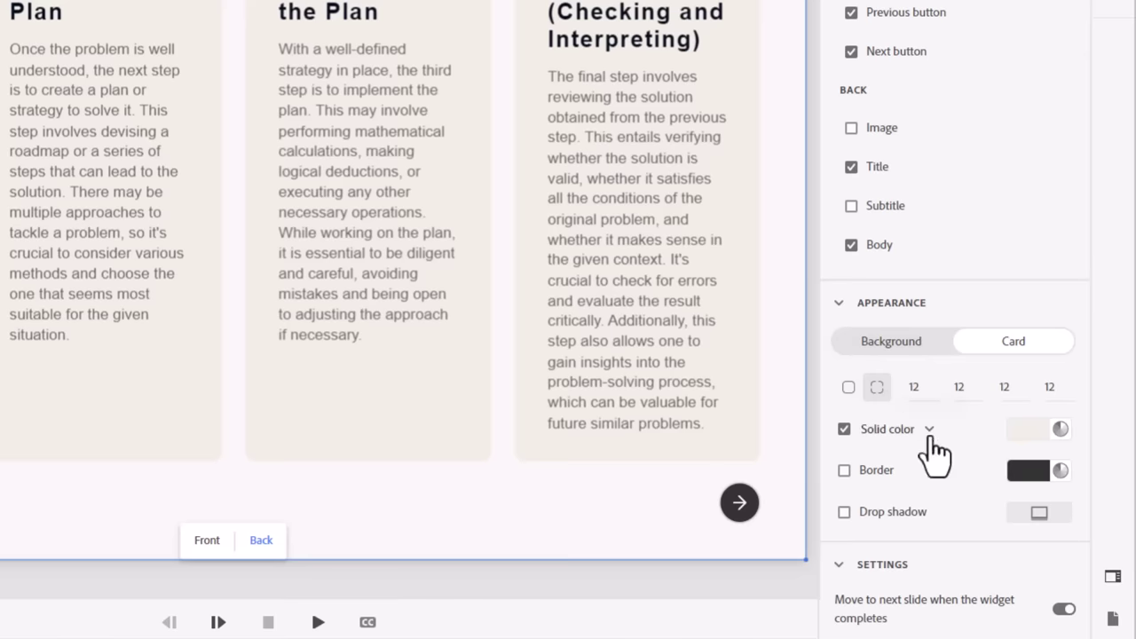
double_click(917, 388)
left_click_drag(917, 388, 893, 387)
type("0")
key("Return")
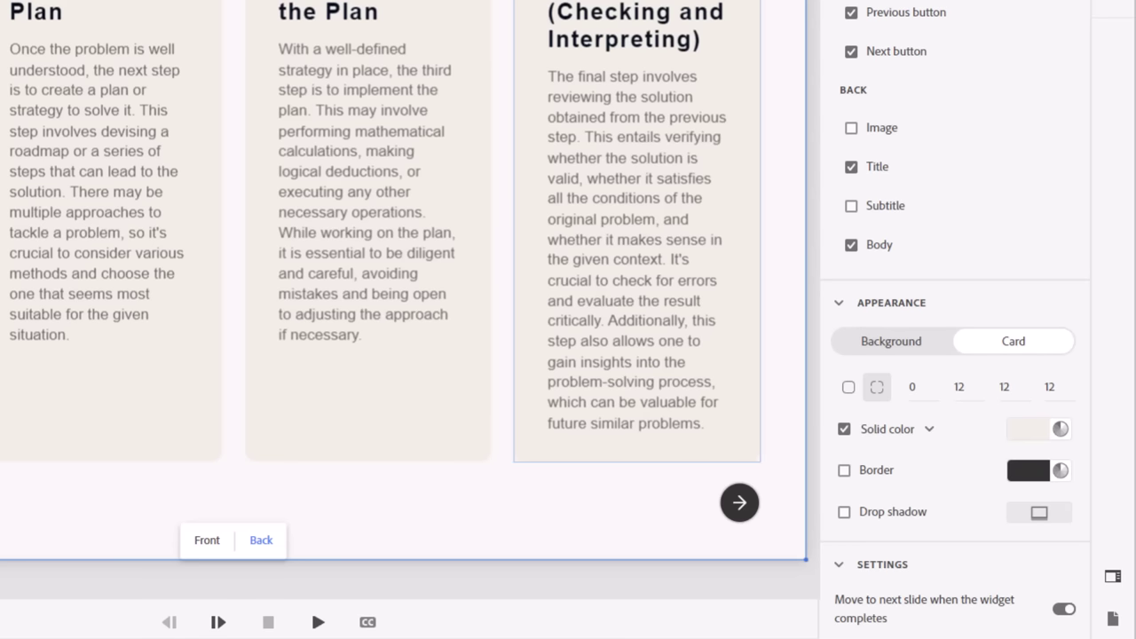
left_click(960, 384)
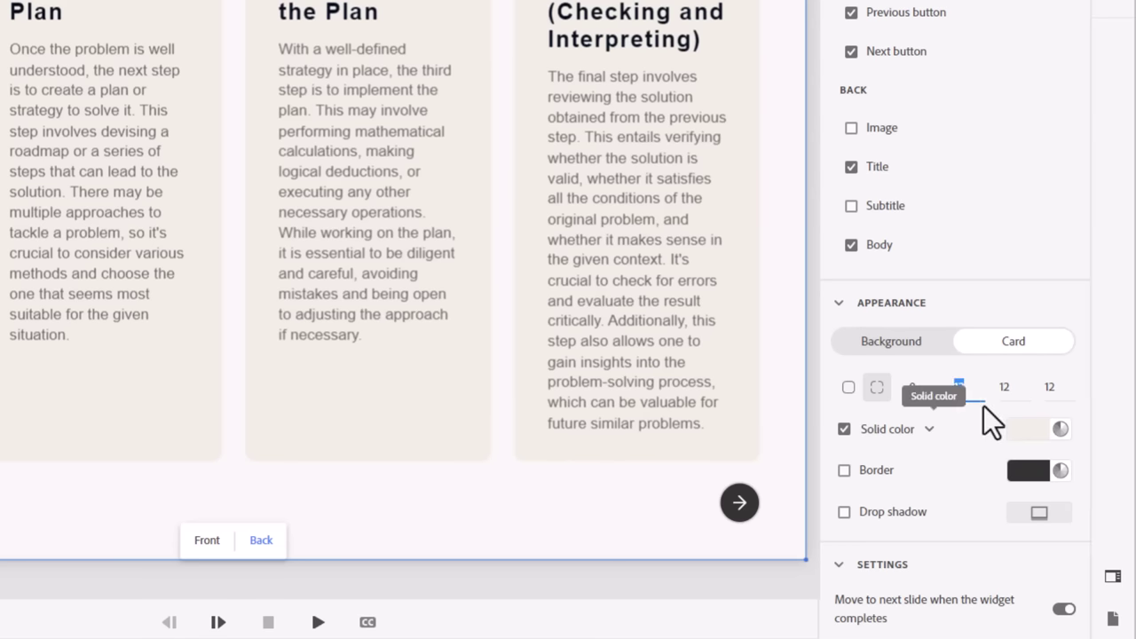
type("30")
key("Tab")
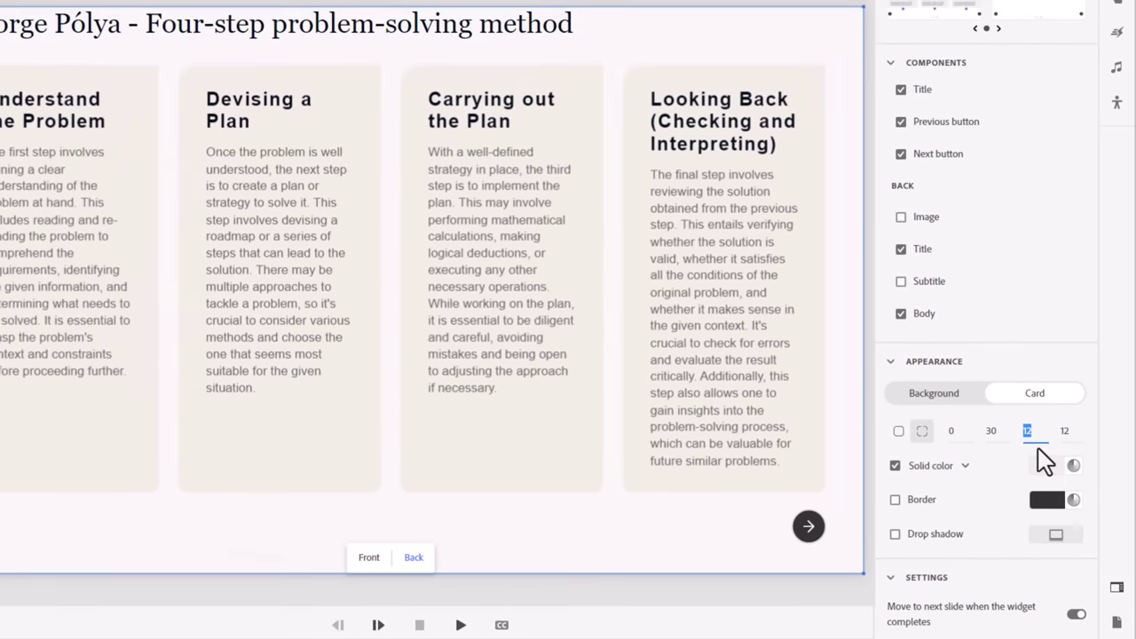
left_click(1065, 430)
Step: Enable a 1 px border on all card sides, then return to the front faces
left_click(895, 499)
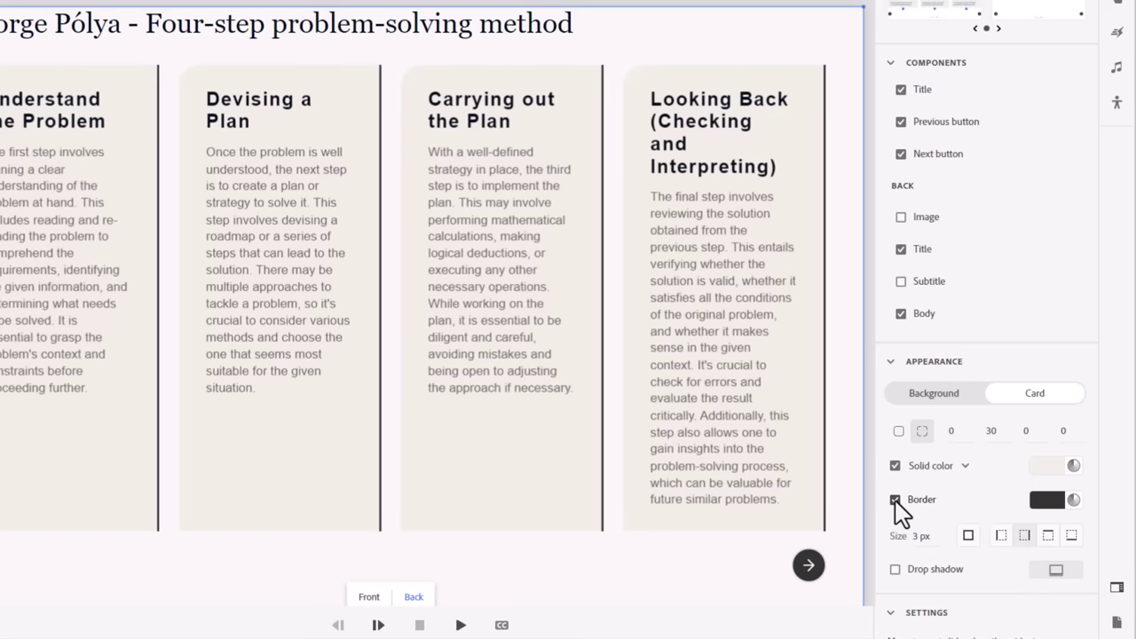
left_click(940, 539)
type("1")
key("Return")
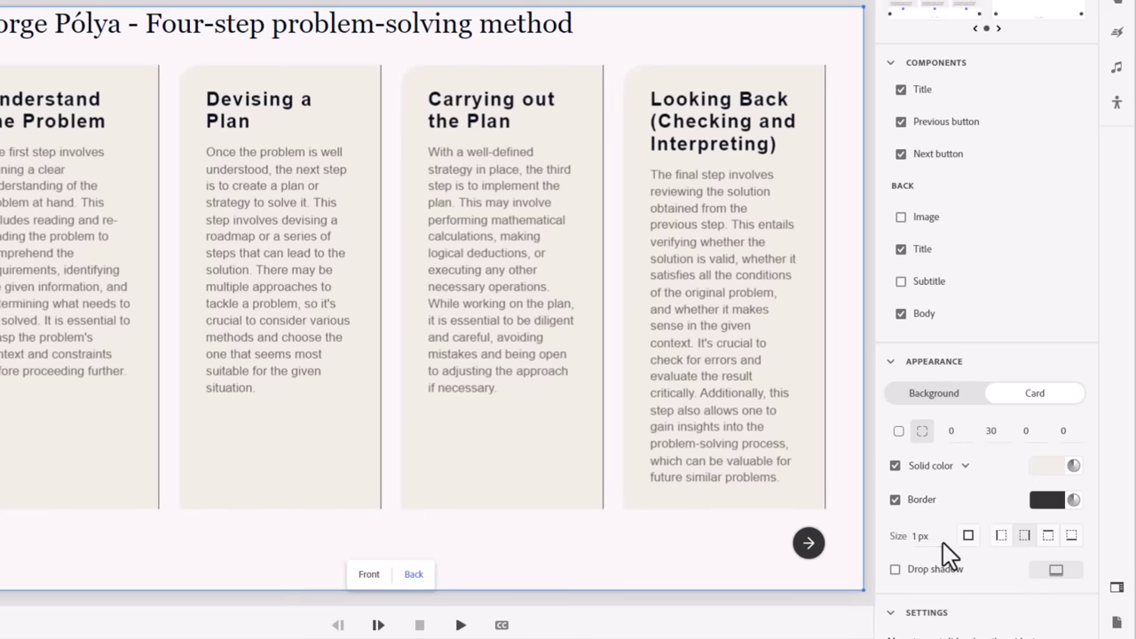
left_click(966, 538)
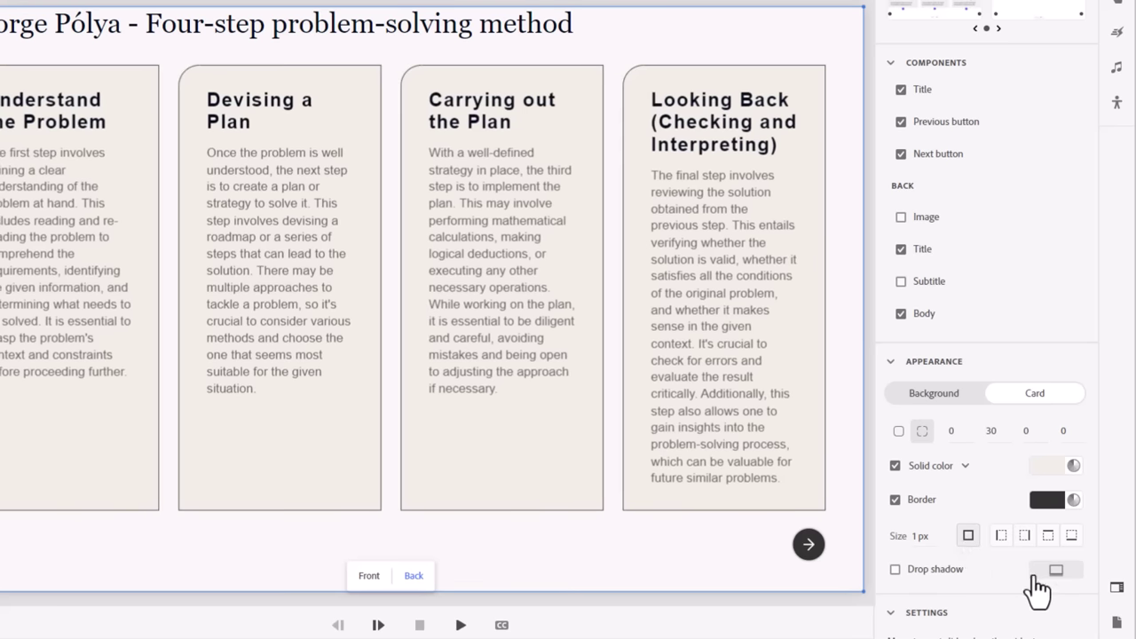
left_click(374, 579)
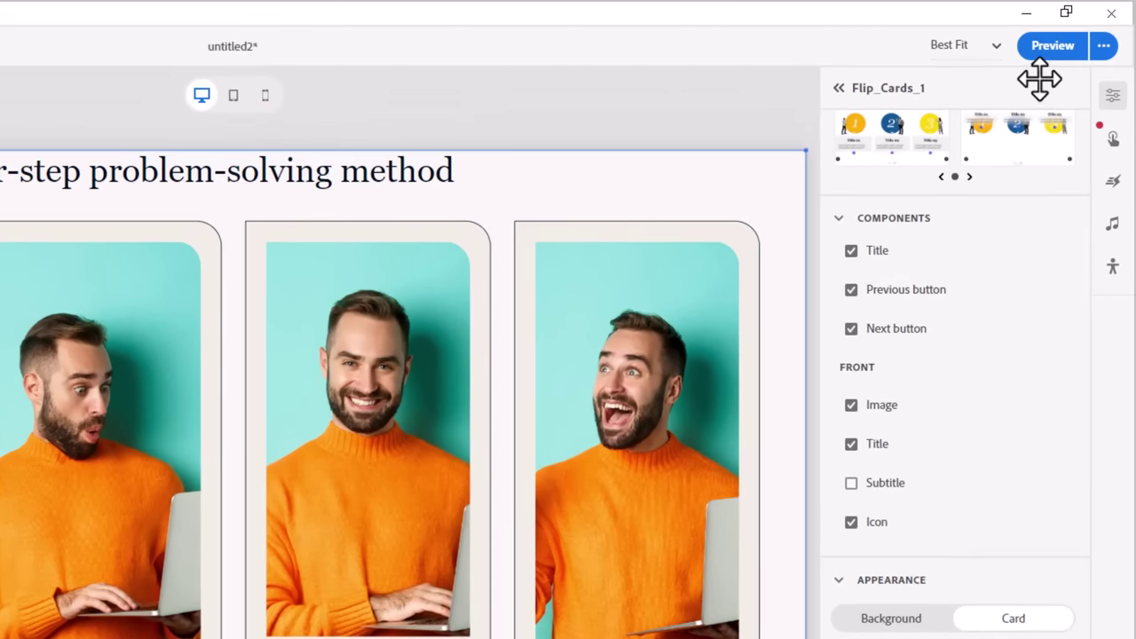
Step: Choose Generate device preview from the menu next to Preview
left_click(1104, 48)
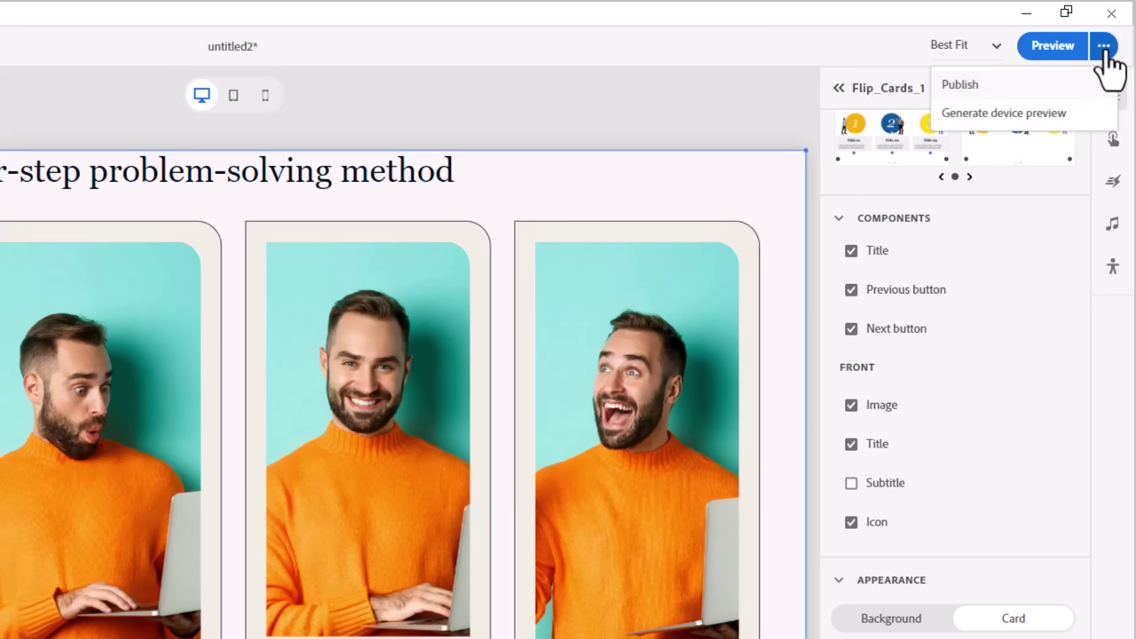
left_click(1061, 116)
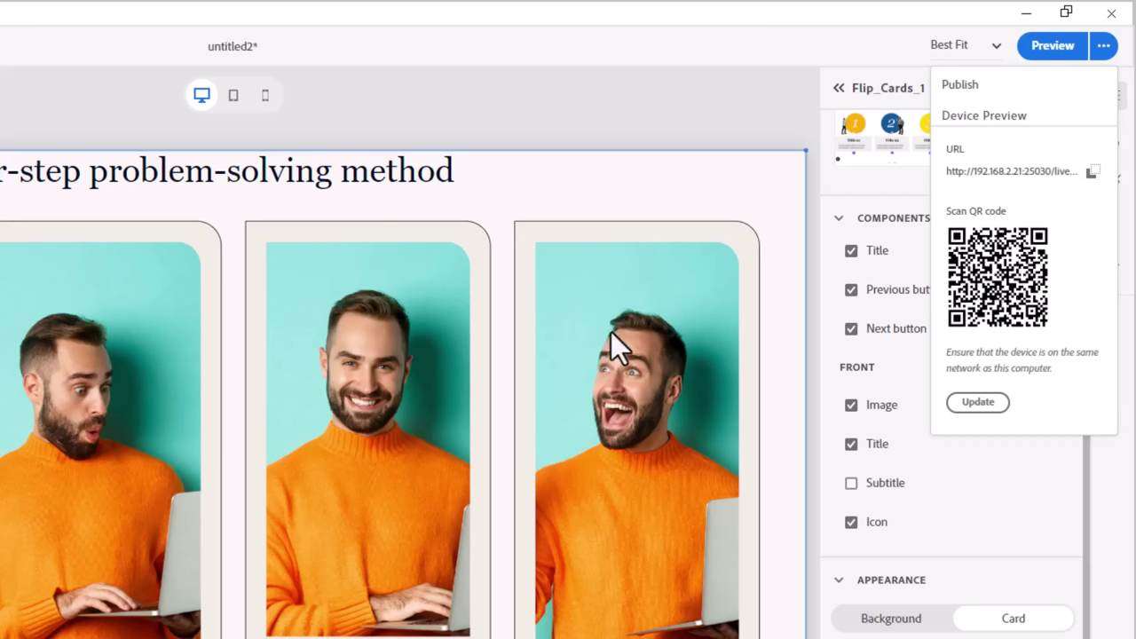
Step: Launch the browser preview and move the playback bar off the card captions to the top centre
left_click(1105, 55)
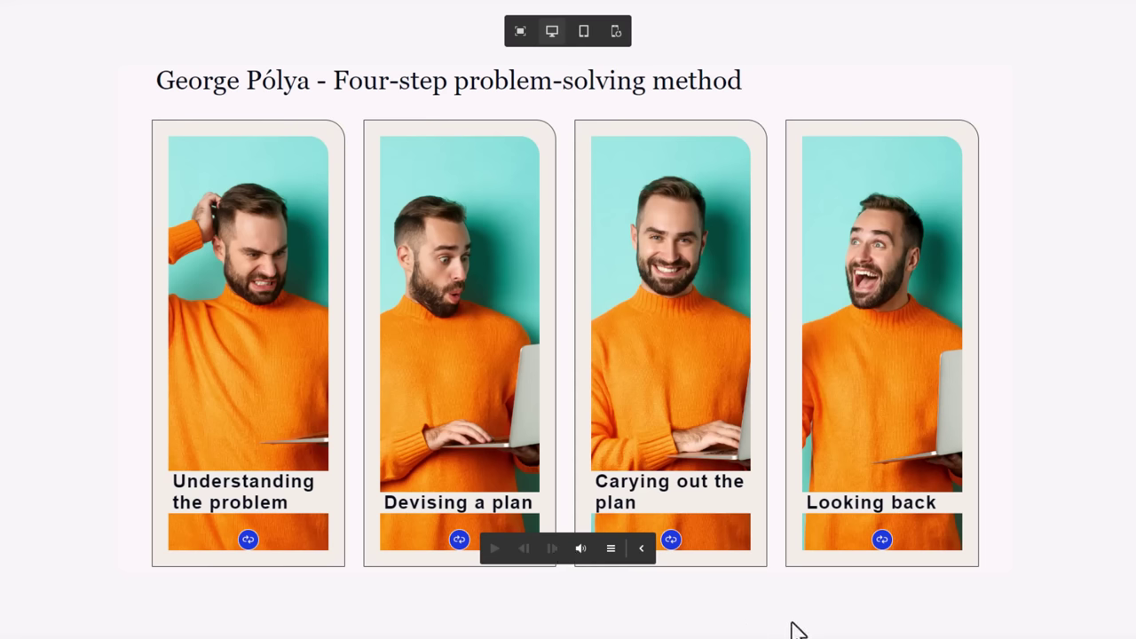
left_click_drag(568, 553, 907, 81)
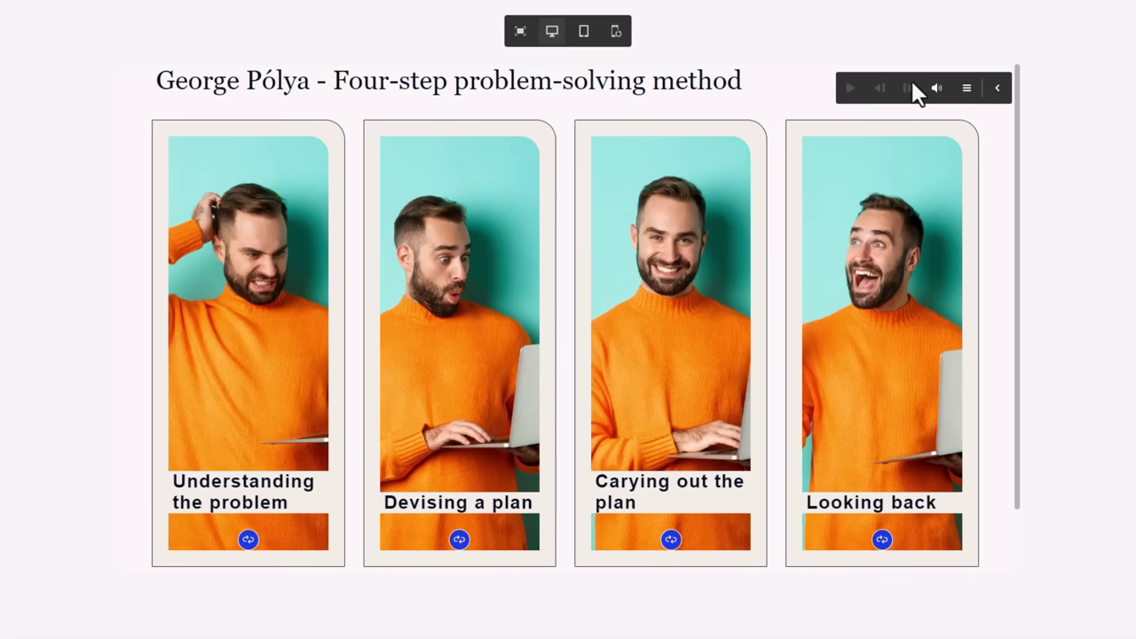
left_click_drag(916, 74, 207, 570)
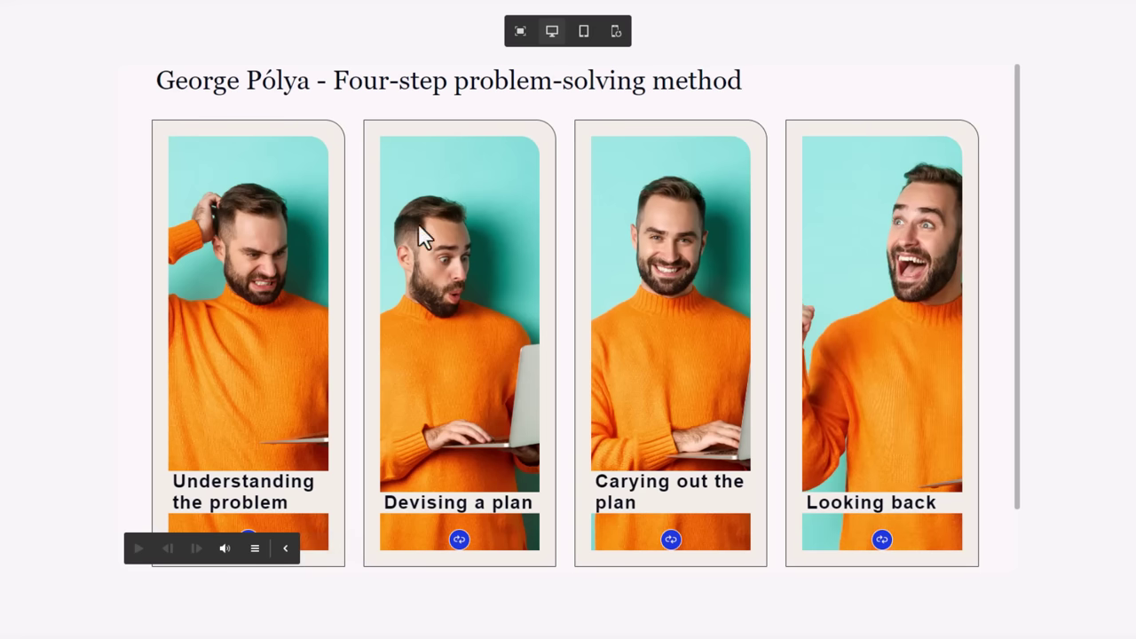
Step: Flip the four preview cards, including Devising a plan and Looking back, to their text sides
scroll(269, 242, "down", 1)
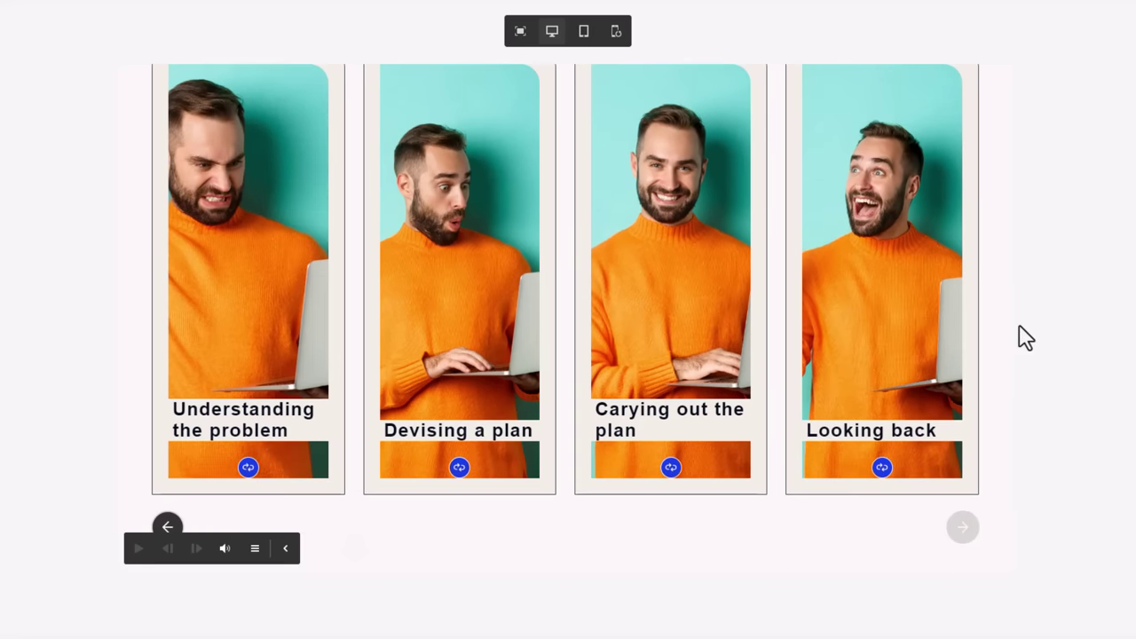
left_click(260, 231)
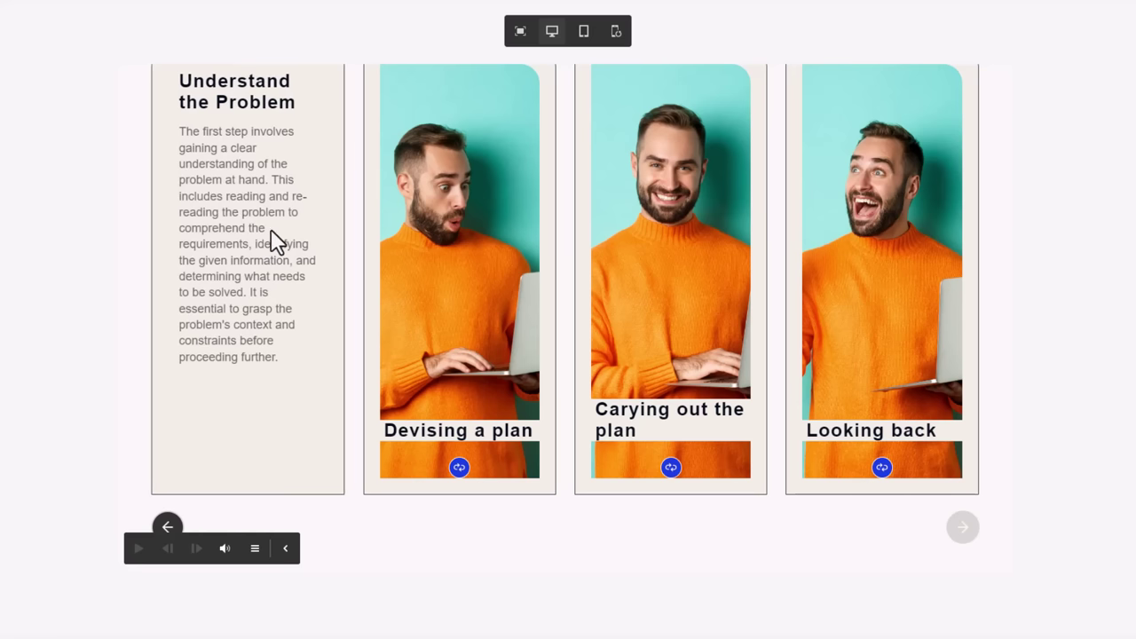
scroll(997, 414, "up", 1)
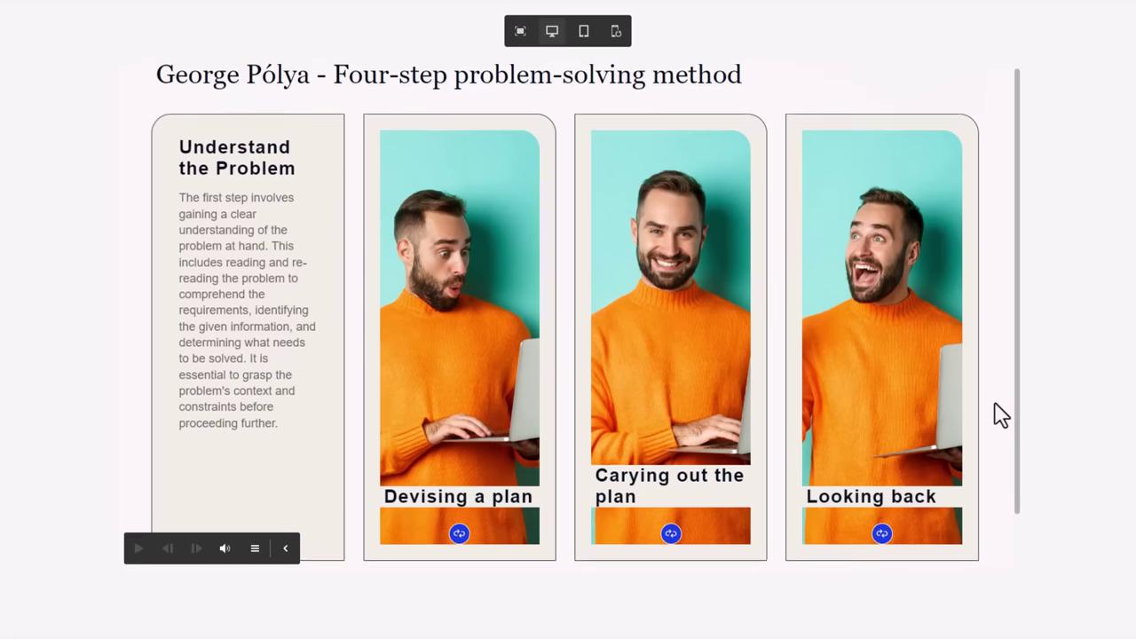
scroll(1000, 413, "down", 1)
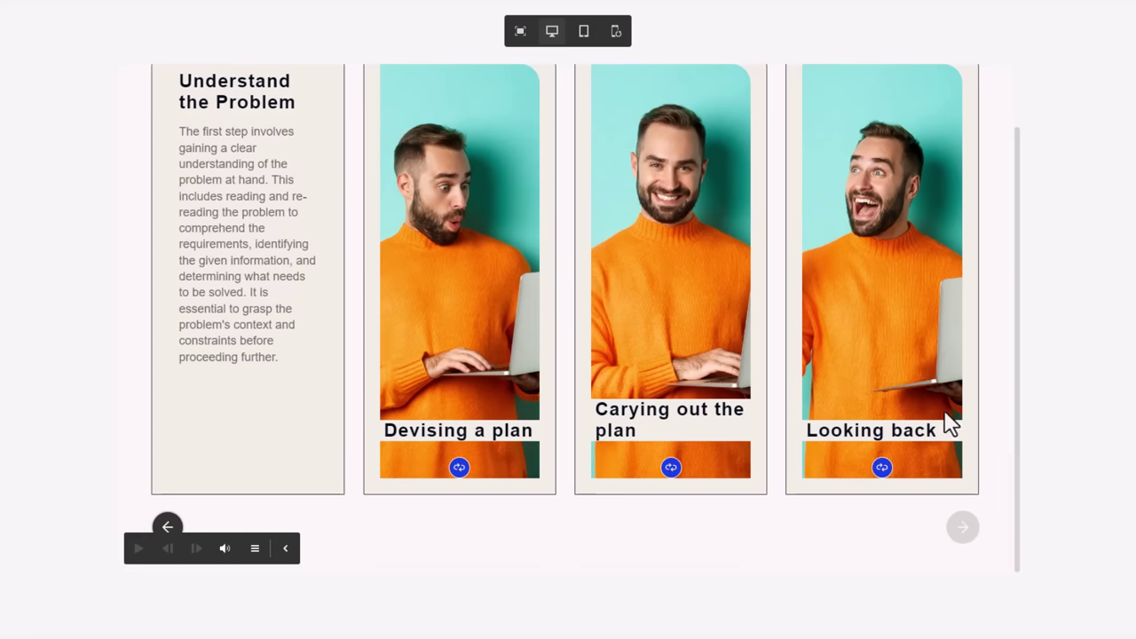
left_click(459, 223)
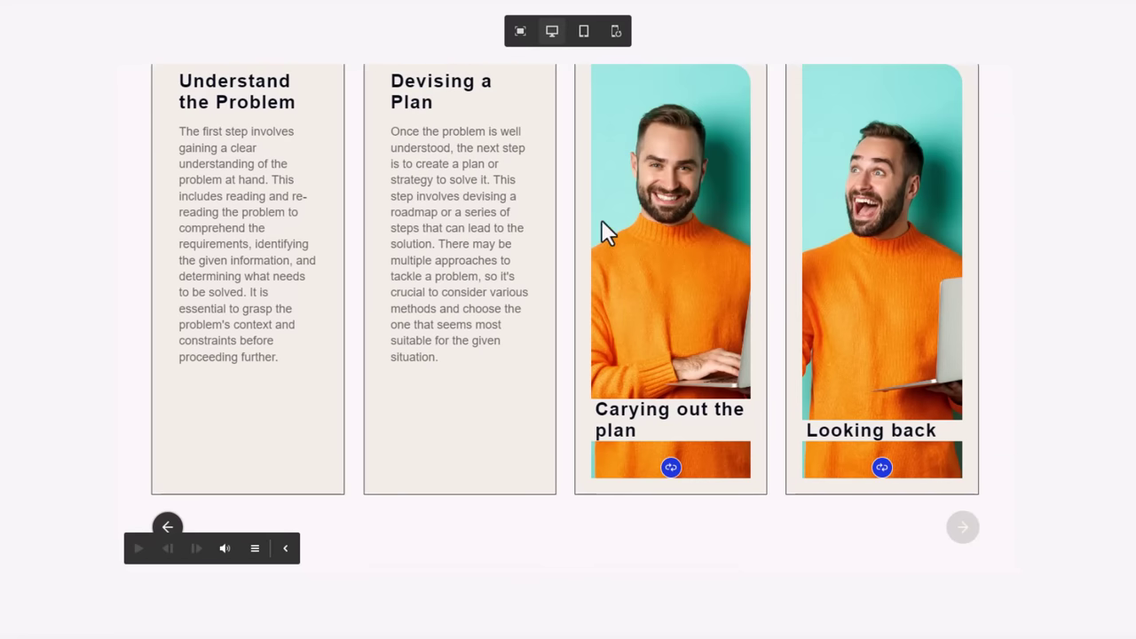
left_click(688, 229)
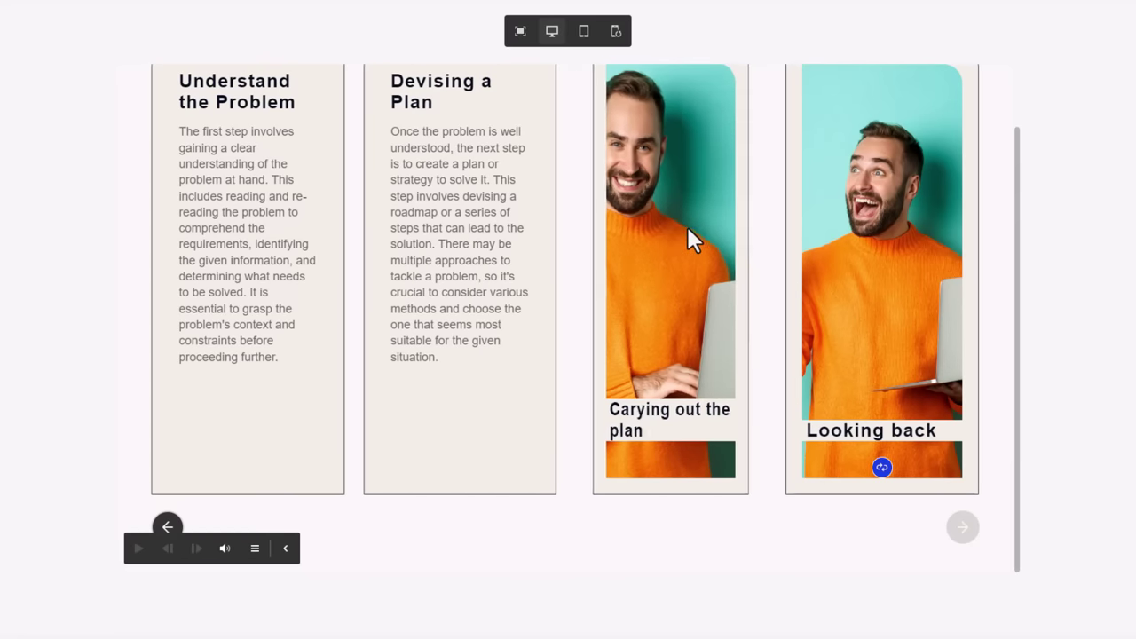
scroll(852, 248, "up", 1)
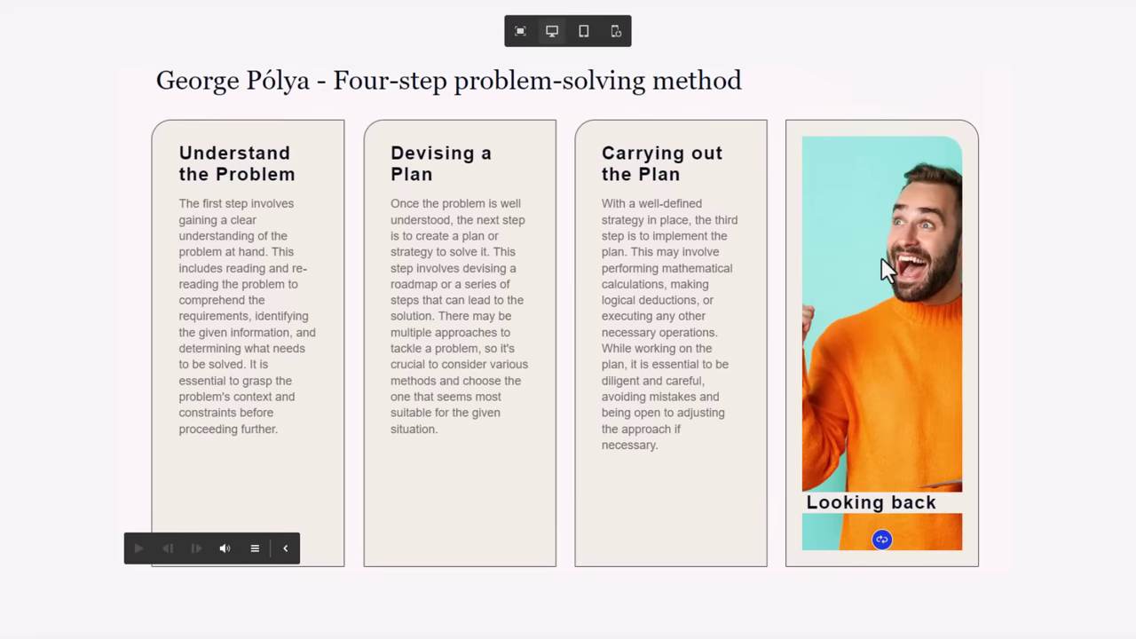
left_click(887, 269)
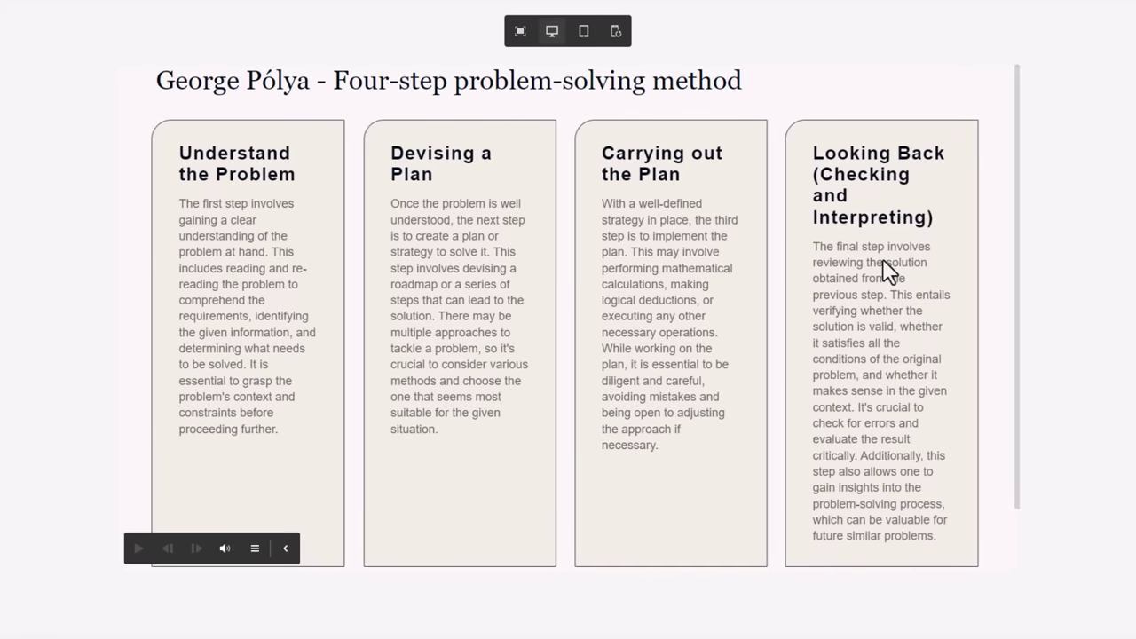
scroll(888, 269, "down", 1)
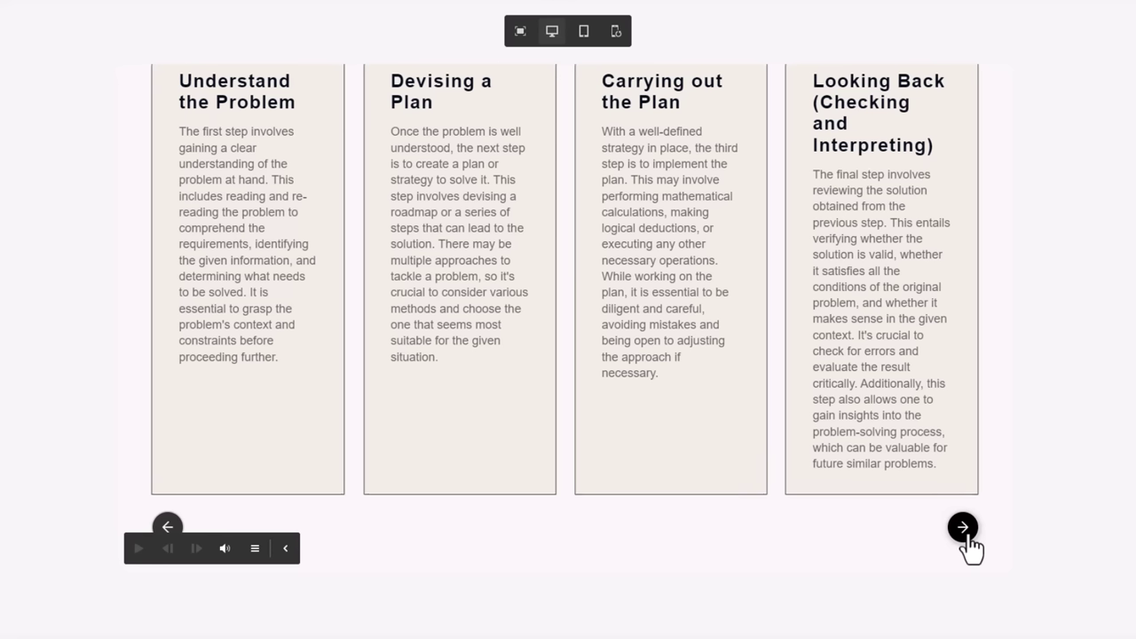
scroll(836, 464, "up", 1)
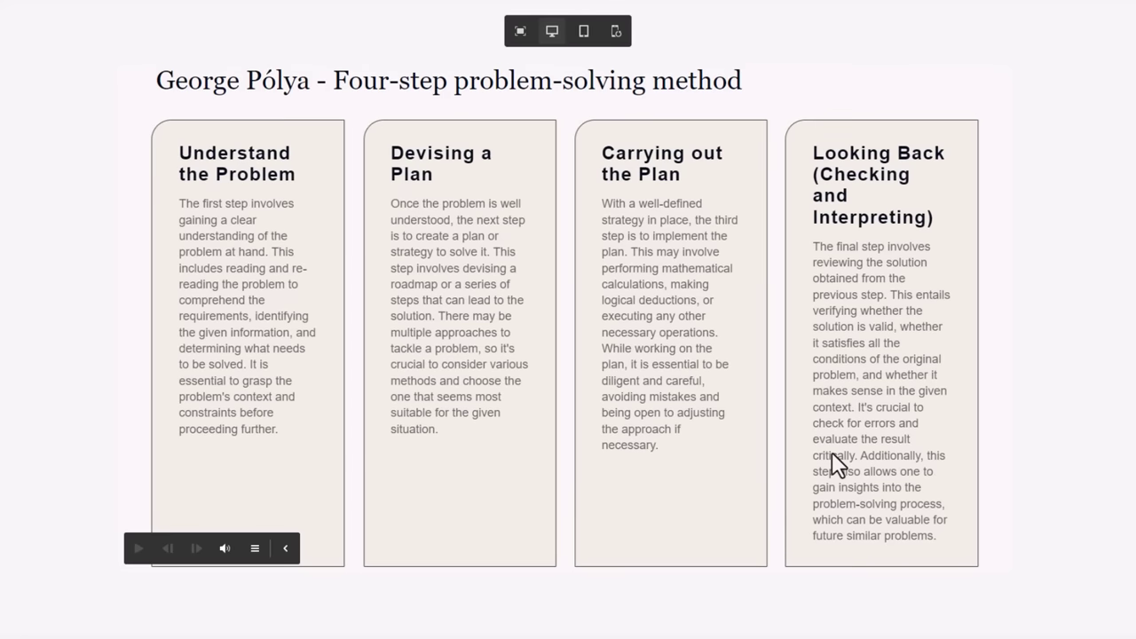